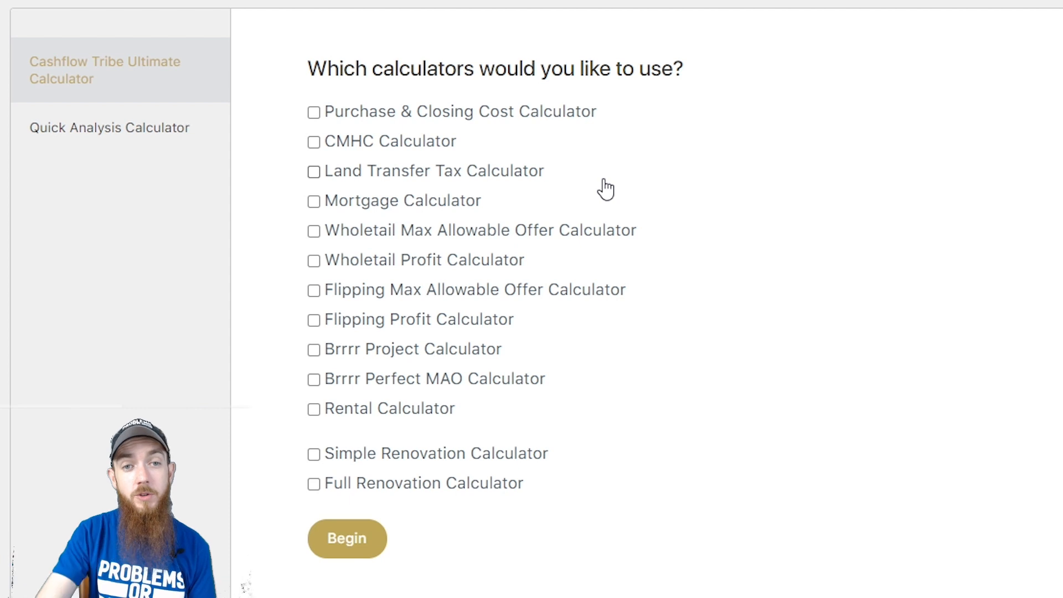
- Start the Quick Analysis Calculator with only the Profit Analyzer selected
{"action": "left_click", "coordinate": [118, 133]}
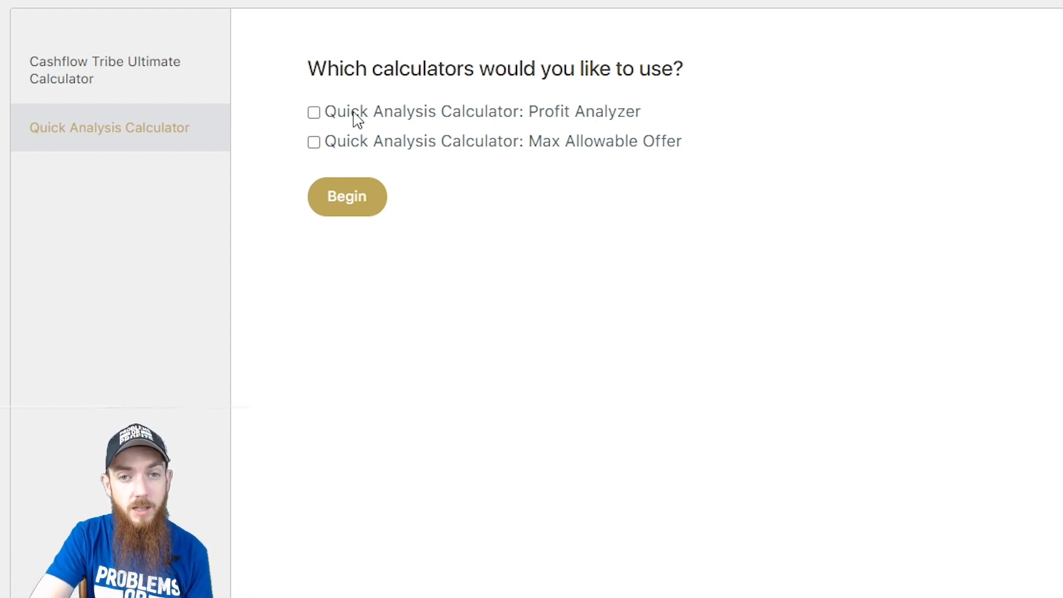
{"action": "left_click", "coordinate": [314, 113]}
{"action": "left_click", "coordinate": [313, 113]}
{"action": "left_click", "coordinate": [314, 113]}
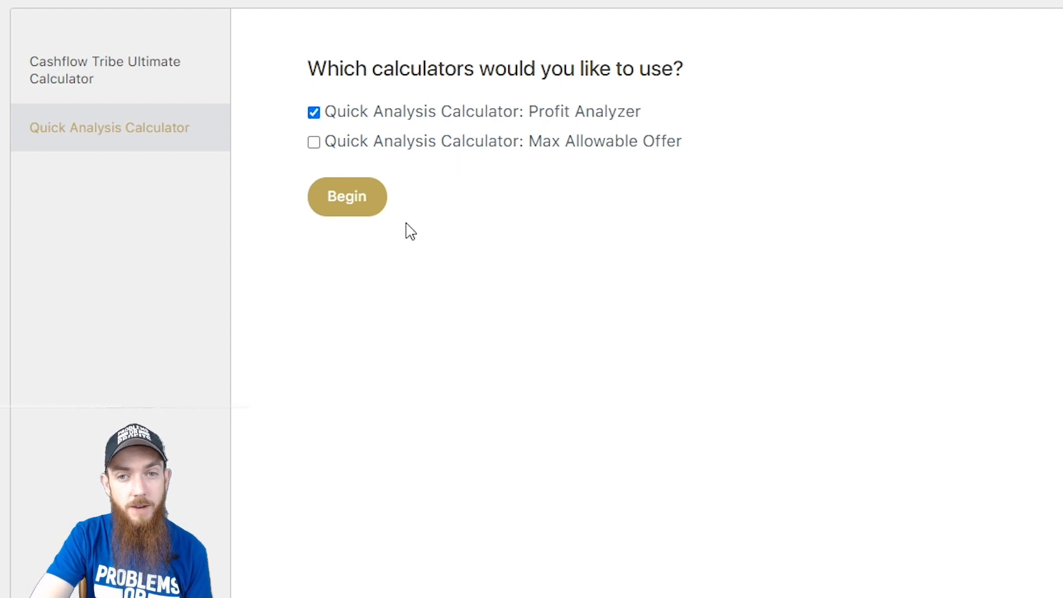
{"action": "left_click", "coordinate": [344, 199]}
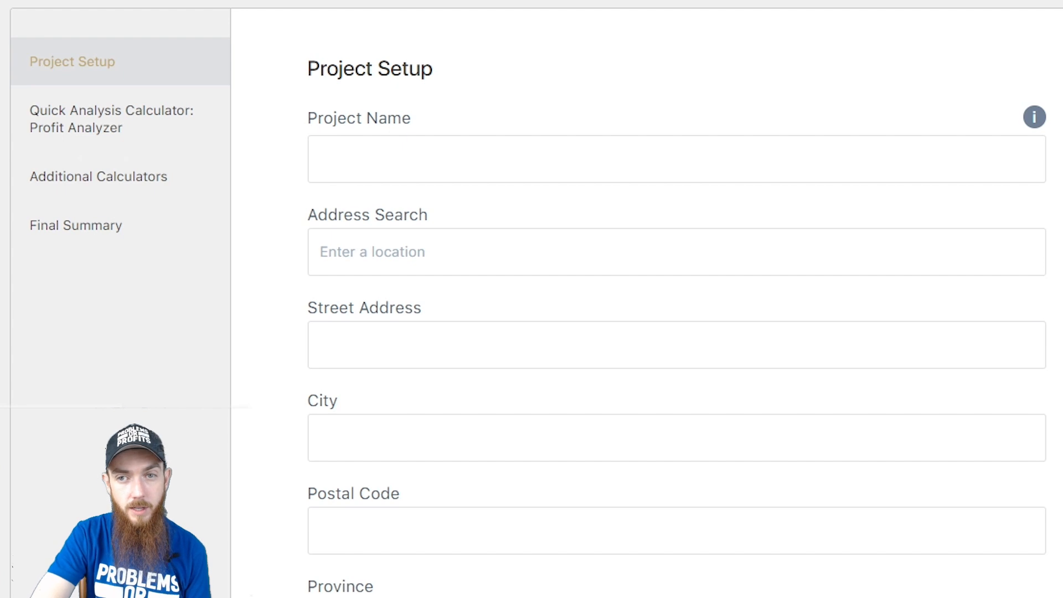
- Leave the project setup fields blank and open the Profit Analyzer section
{"action": "scroll", "coordinate": [676, 299], "scroll_direction": "down", "scroll_amount": 4}
{"action": "scroll", "coordinate": [676, 299], "scroll_direction": "up", "scroll_amount": 4}
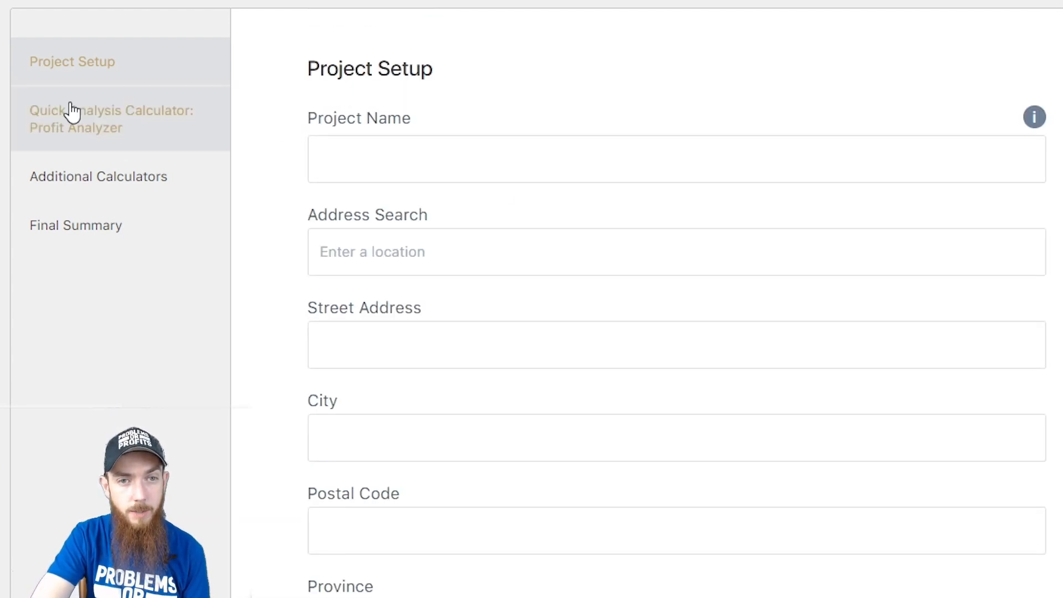
{"action": "left_click", "coordinate": [71, 127]}
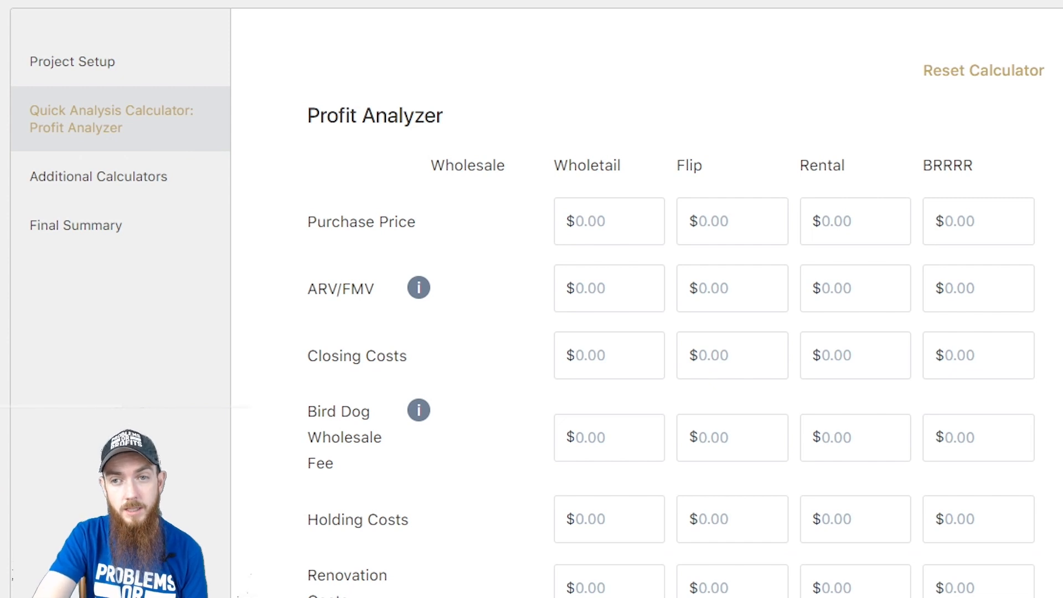
- Review the Profit Analyzer's input rows from the purchase price down to the return on time
{"action": "scroll", "coordinate": [637, 333], "scroll_direction": "down", "scroll_amount": 1}
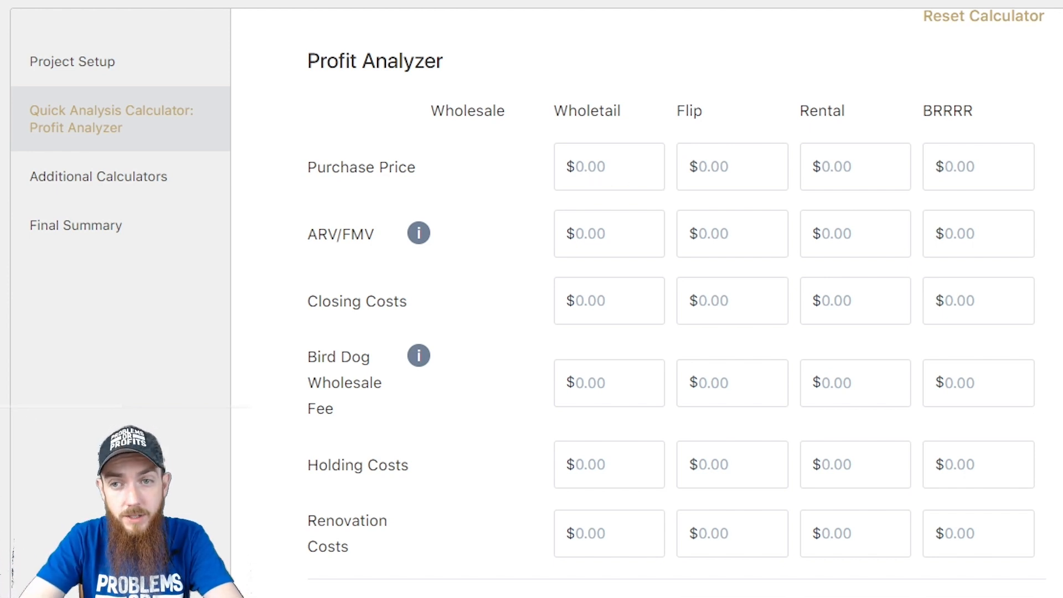
{"action": "scroll", "coordinate": [676, 302], "scroll_direction": "down", "scroll_amount": 6}
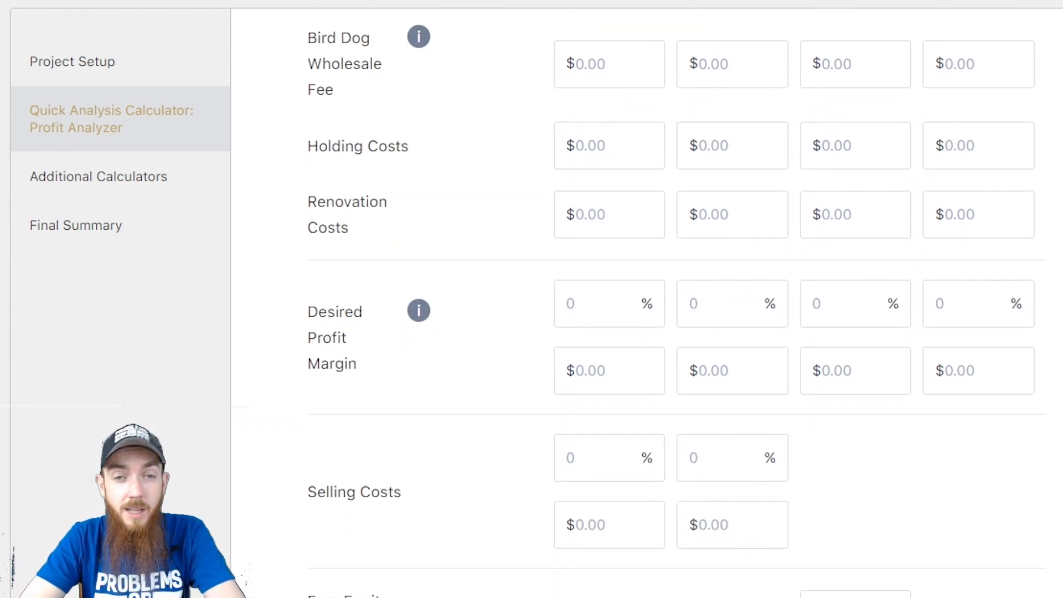
{"action": "scroll", "coordinate": [676, 302], "scroll_direction": "down", "scroll_amount": 3}
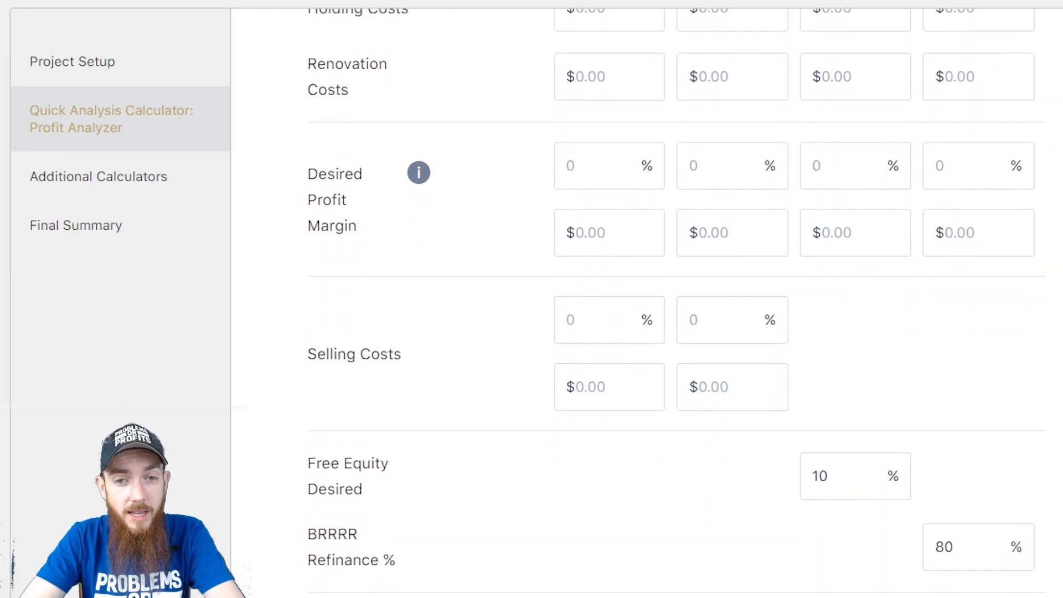
{"action": "scroll", "coordinate": [1057, 408], "scroll_direction": "down", "scroll_amount": 4}
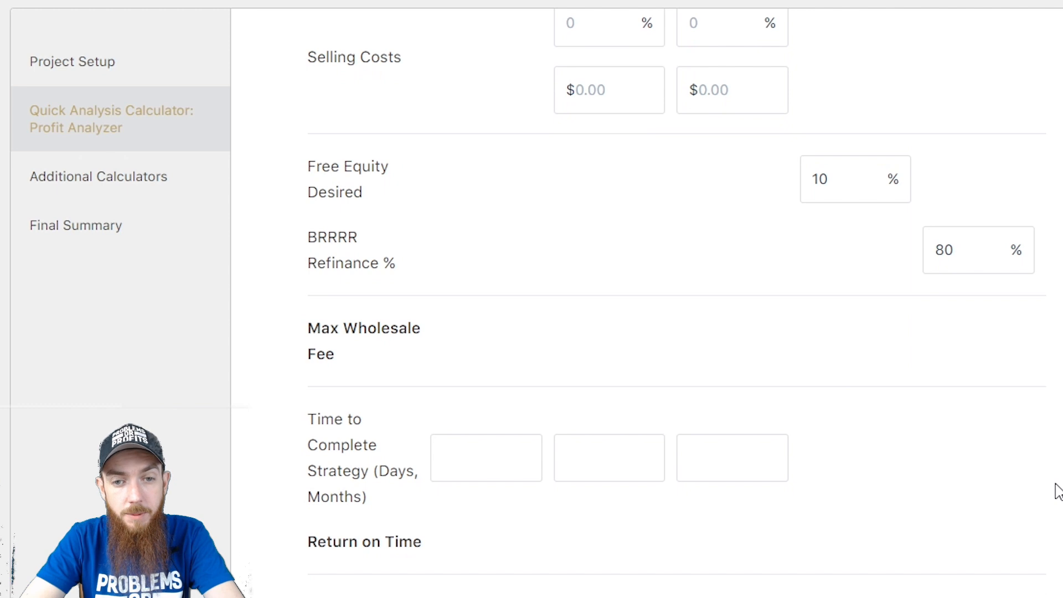
{"action": "scroll", "coordinate": [1056, 434], "scroll_direction": "up", "scroll_amount": 2}
{"action": "scroll", "coordinate": [1054, 409], "scroll_direction": "down", "scroll_amount": 2}
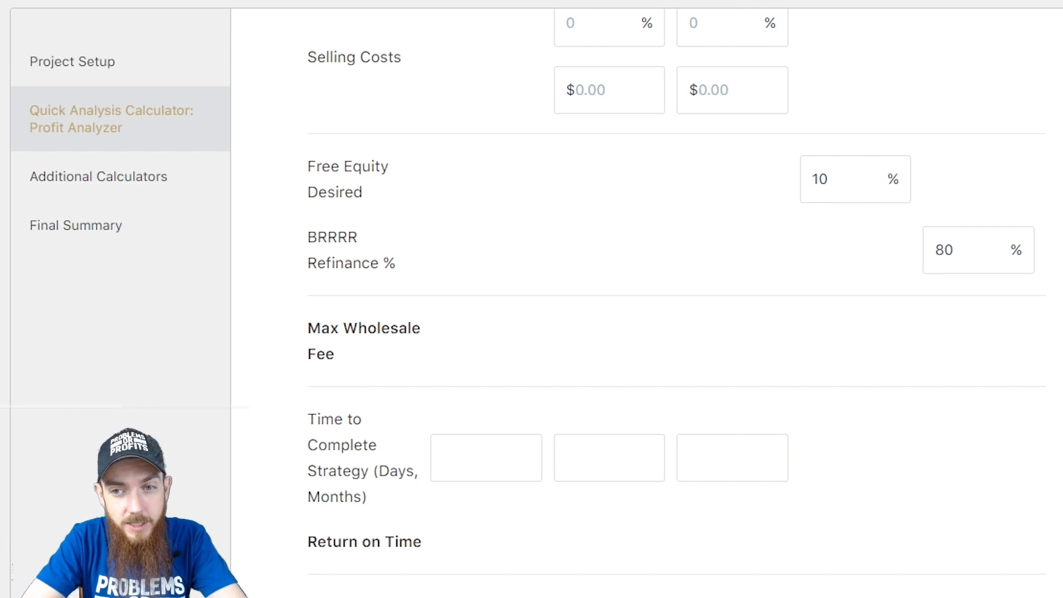
{"action": "scroll", "coordinate": [550, 264], "scroll_direction": "up", "scroll_amount": 15}
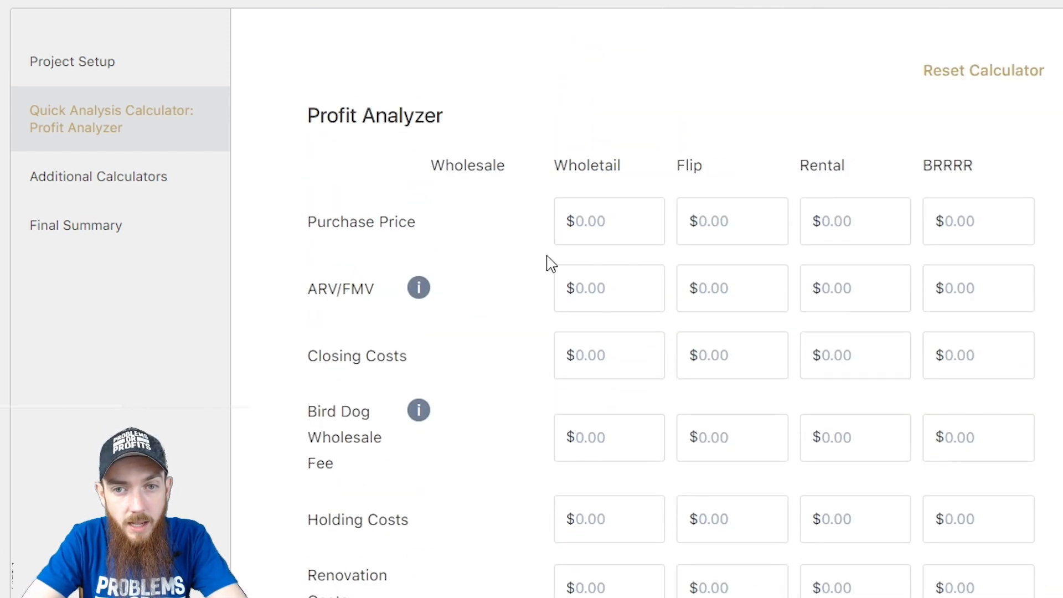
- Set the purchase price to $200000 for the Wholetail, Flip, Rental and BRRRR strategies
{"action": "left_click", "coordinate": [584, 228]}
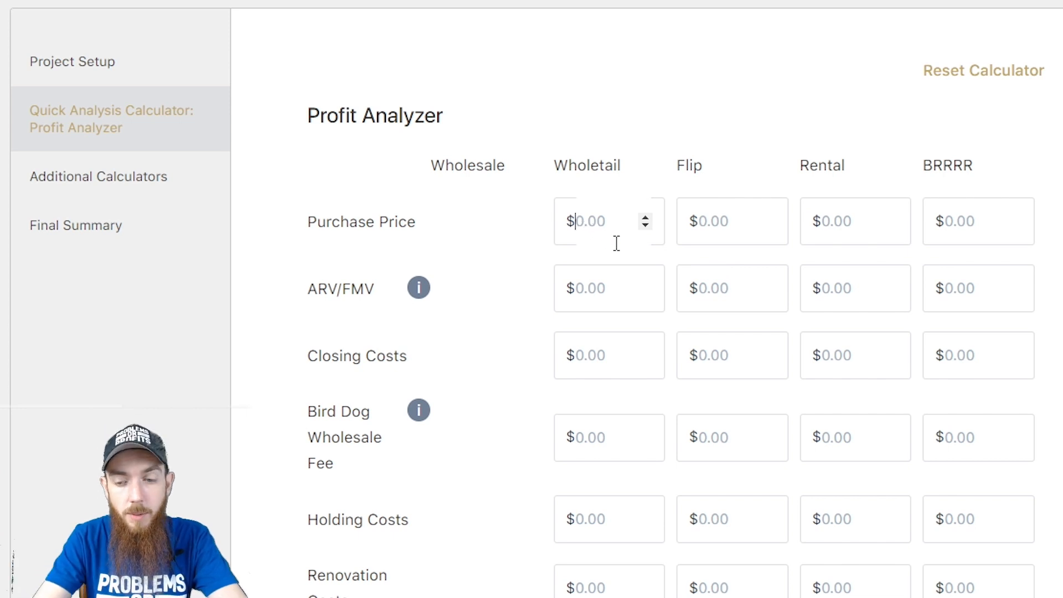
{"action": "type", "text": "20"}
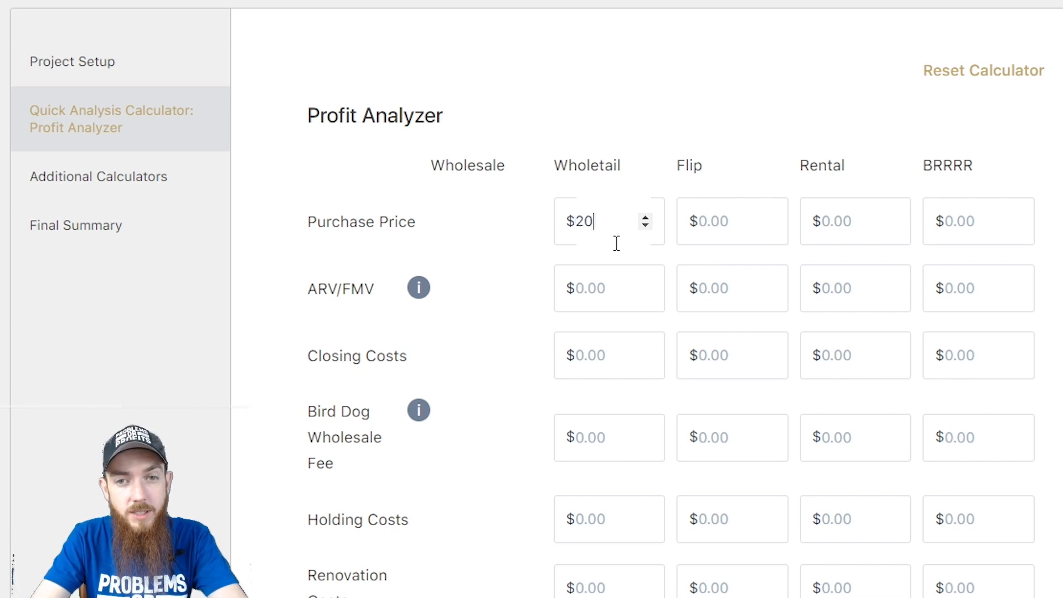
{"action": "type", "text": "0000"}
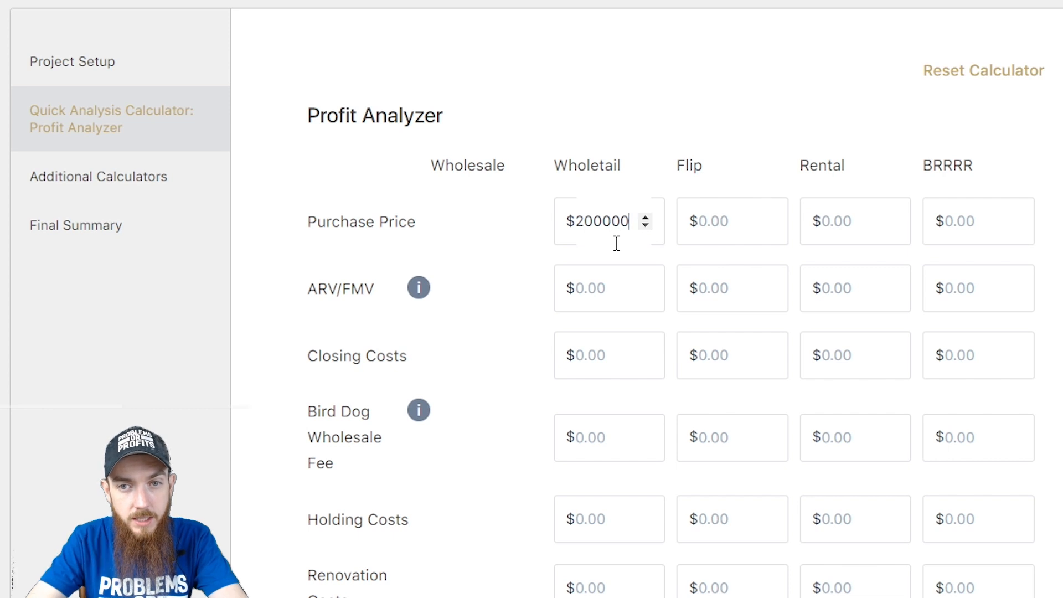
{"action": "left_click", "coordinate": [710, 222]}
{"action": "type", "text": "20000"}
{"action": "left_click", "coordinate": [868, 233]}
{"action": "type", "text": "20000"}
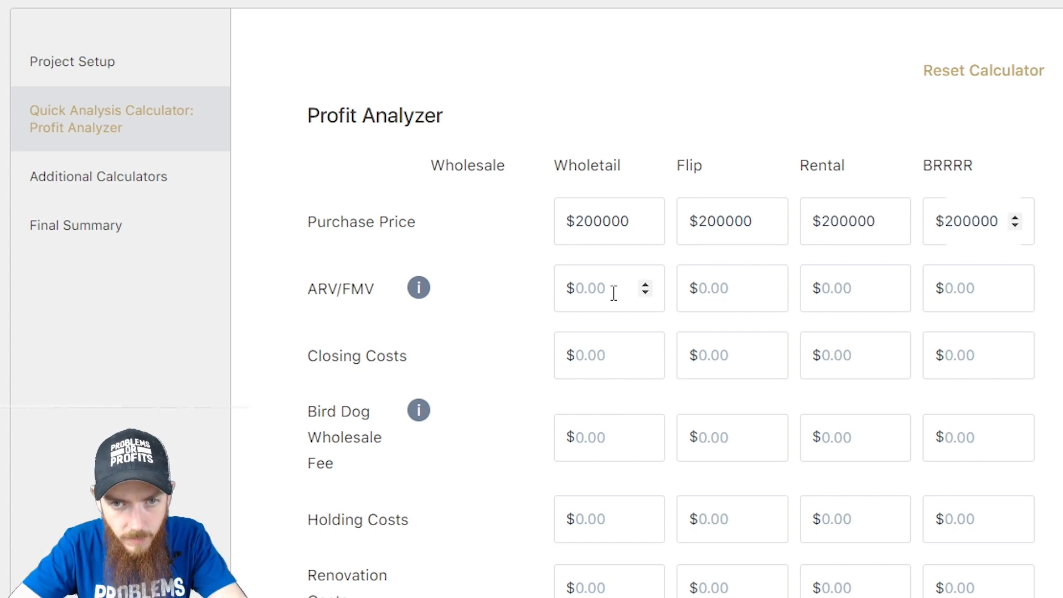
- Set the ARV/FMV to $225000 for Wholetail, $300000 for Flip, $225000 for Rental and $275000 for BRRRR
{"action": "left_click", "coordinate": [612, 292]}
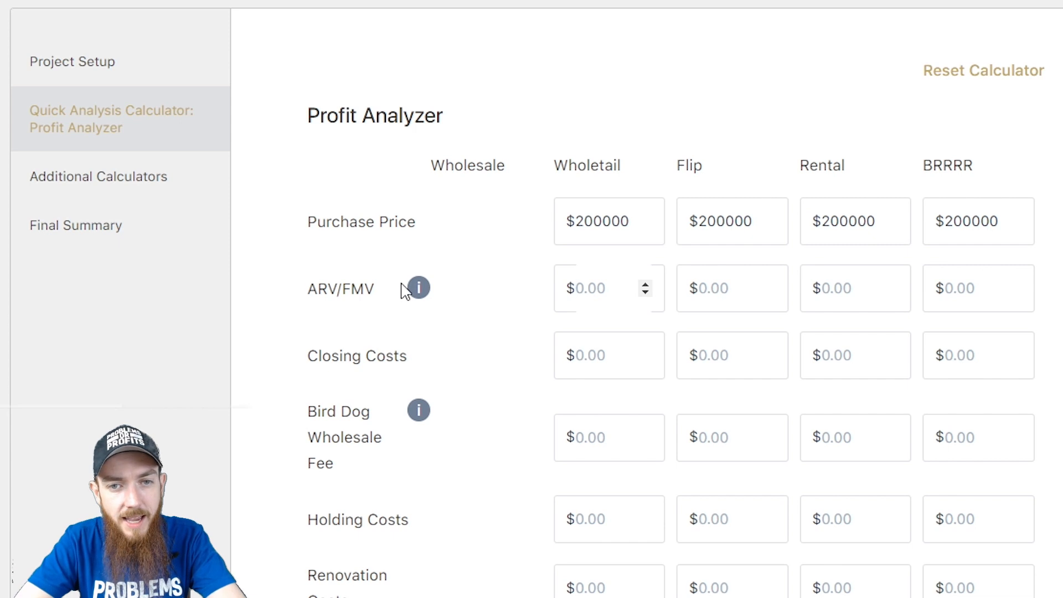
{"action": "mouse_move", "coordinate": [416, 296]}
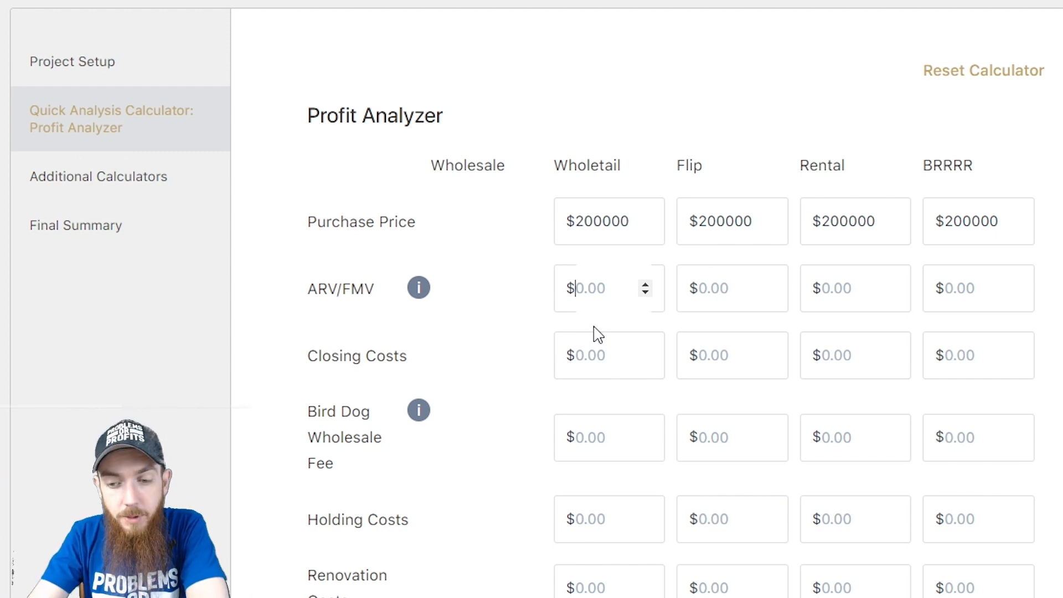
{"action": "type", "text": "225000"}
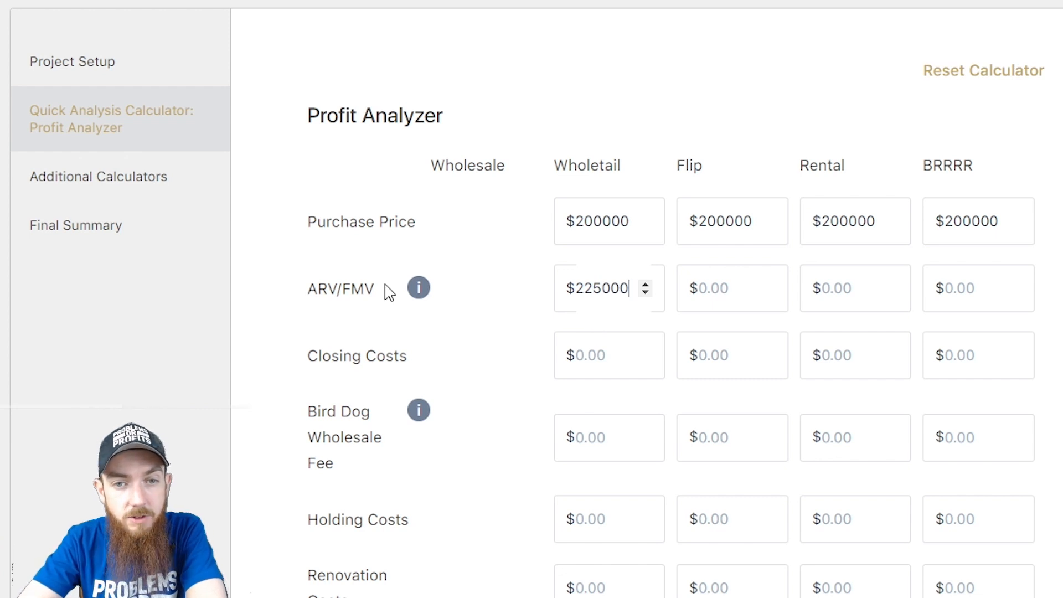
{"action": "left_click", "coordinate": [738, 285]}
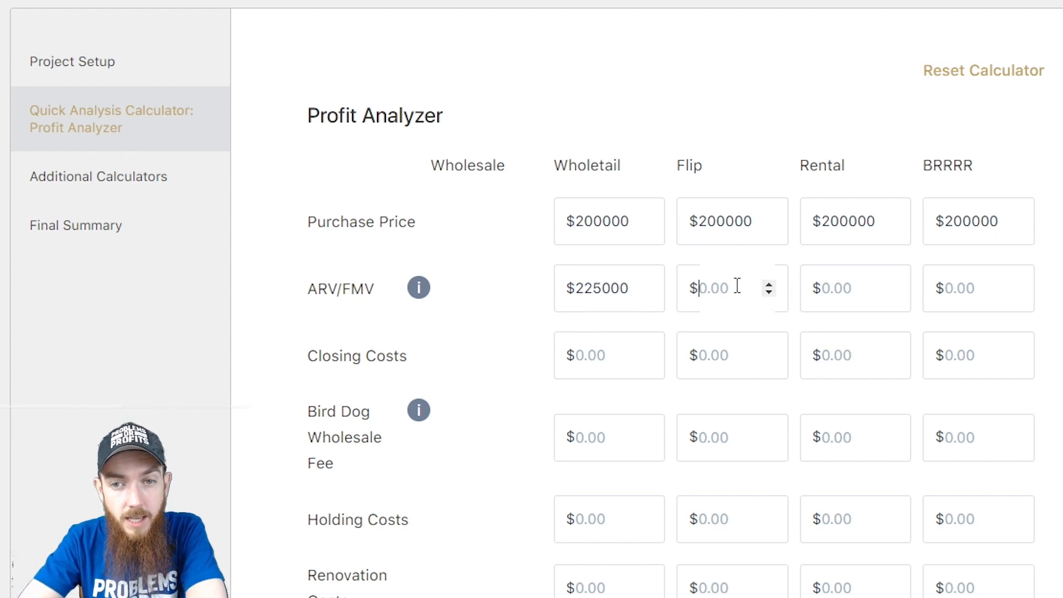
{"action": "type", "text": "3"}
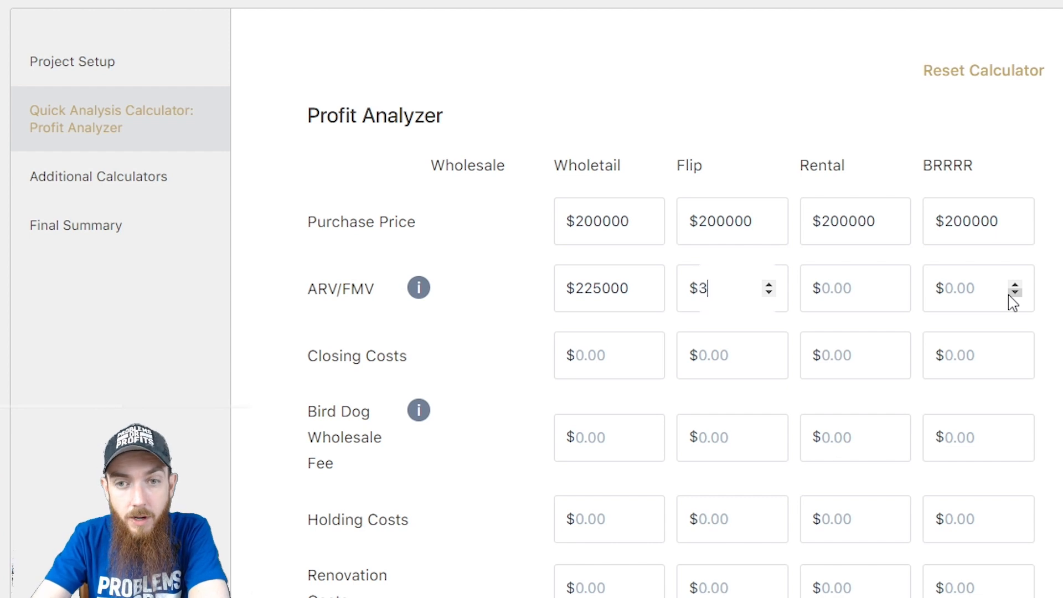
{"action": "type", "text": "00000"}
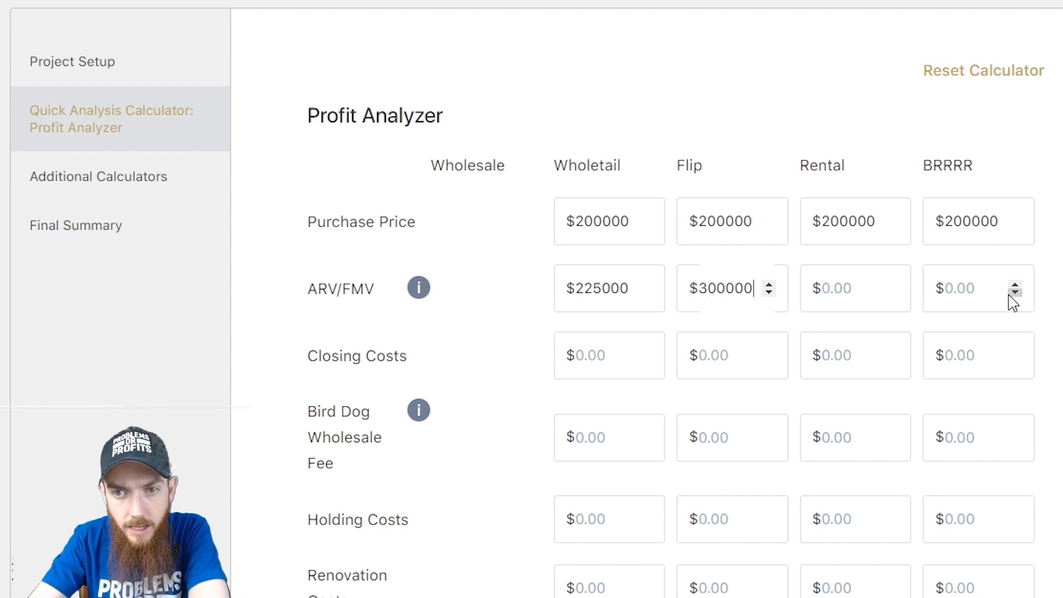
{"action": "left_click", "coordinate": [847, 291]}
{"action": "type", "text": "225000"}
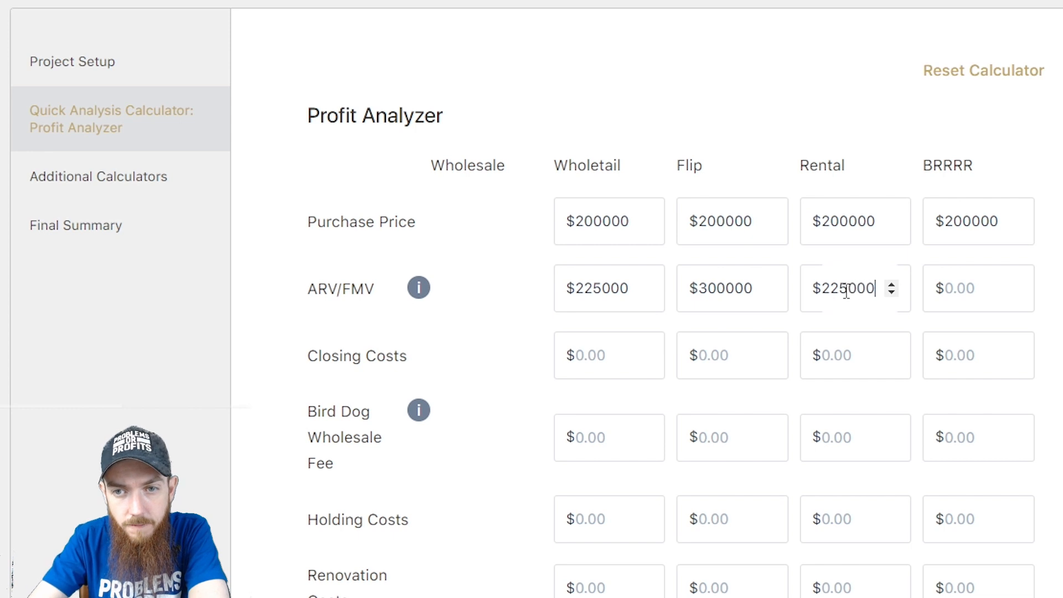
{"action": "left_click", "coordinate": [990, 286]}
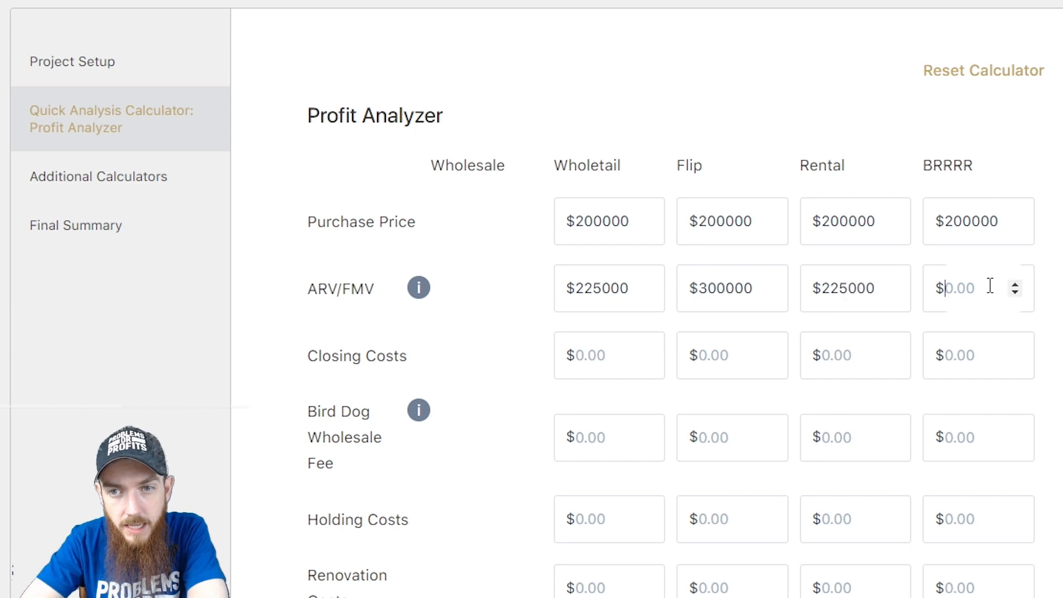
{"action": "type", "text": "2750"}
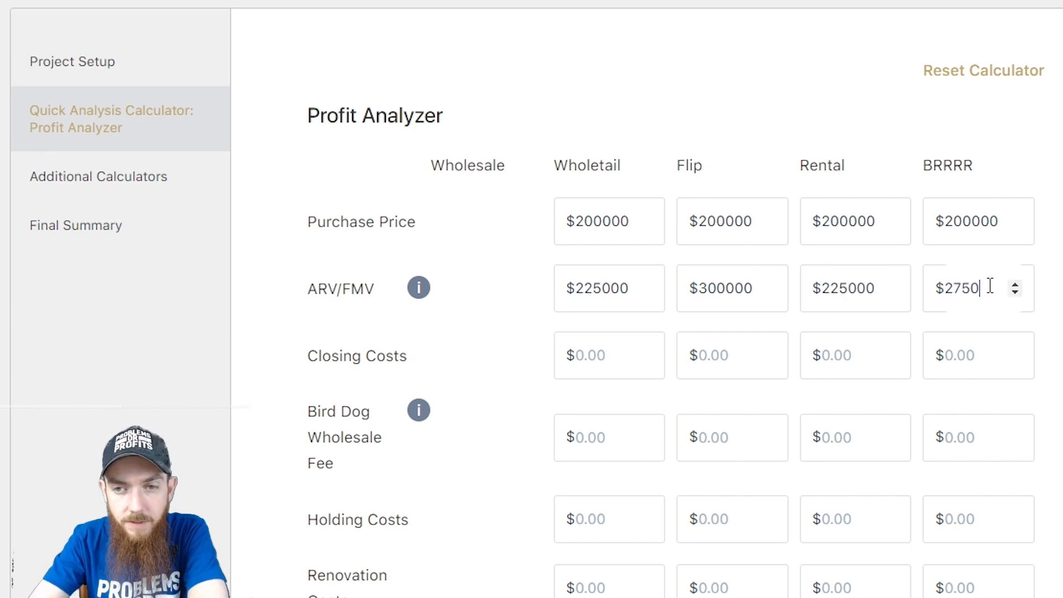
{"action": "type", "text": "00"}
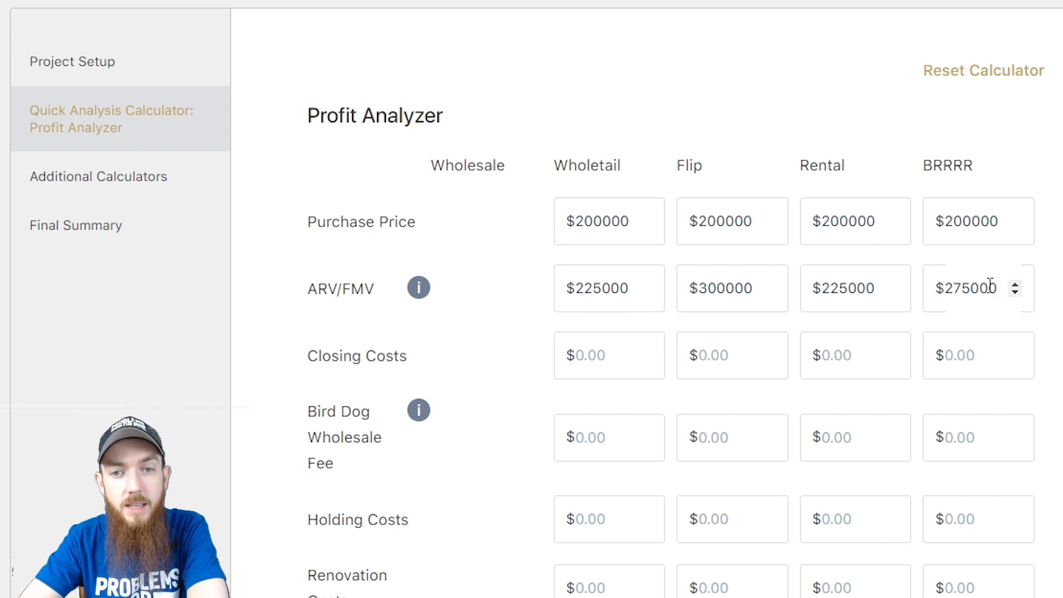
- Set the closing costs to $5000 for the Wholetail, Flip, Rental and BRRRR strategies
{"action": "left_click", "coordinate": [603, 360]}
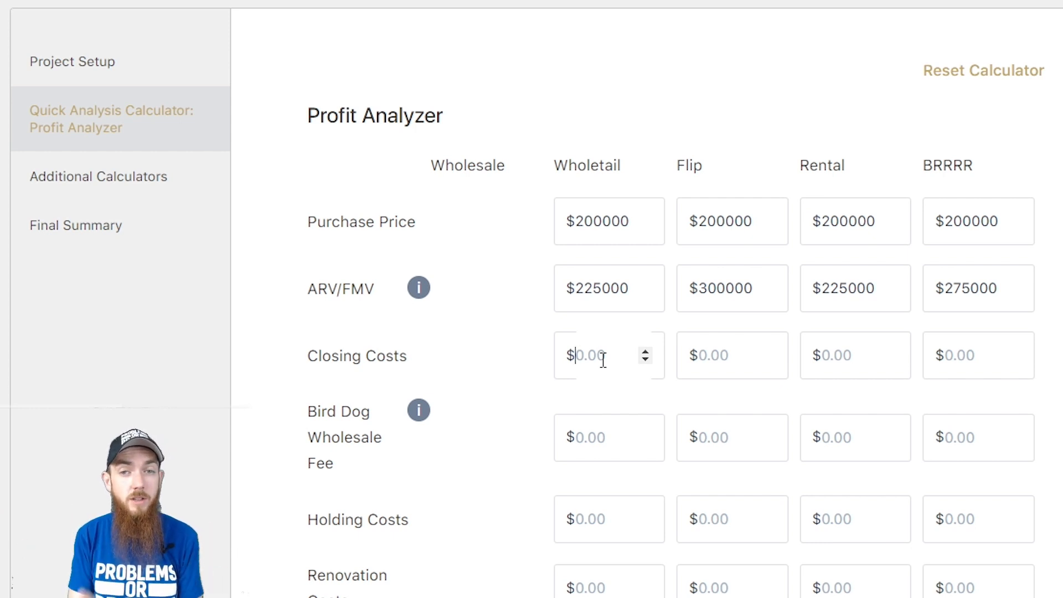
{"action": "type", "text": "5000"}
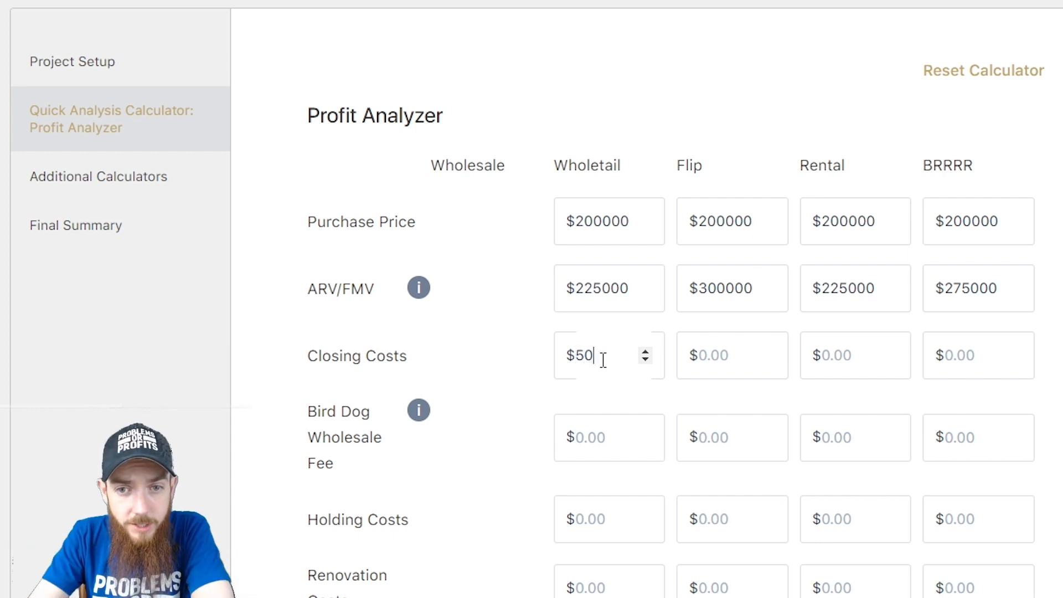
{"action": "left_click", "coordinate": [725, 354]}
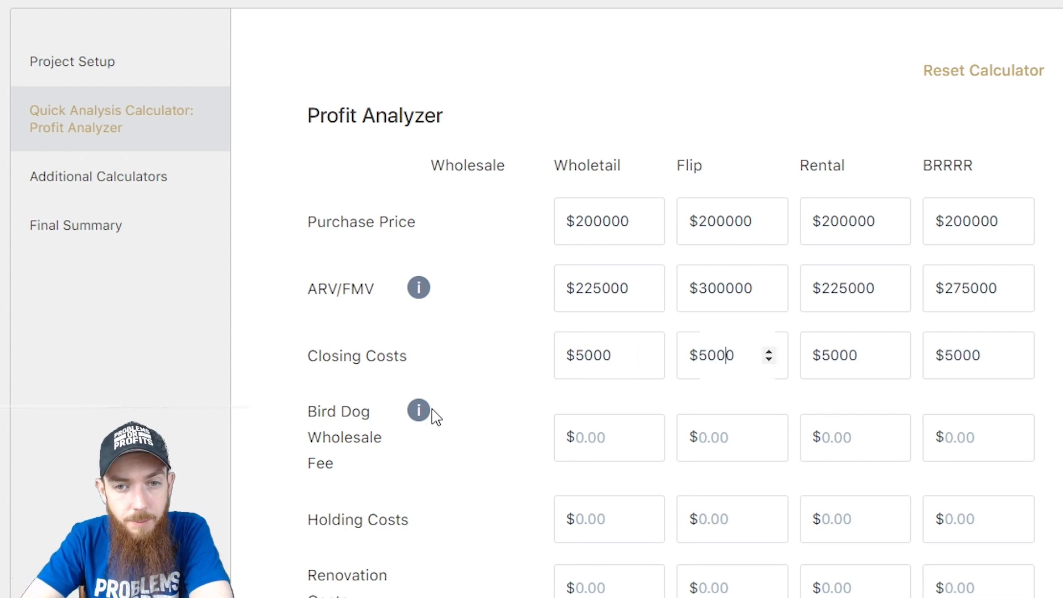
- Set the holding costs to $3000 for Wholetail, $6000 for Flip, $1500 for Rental and $3000 for BRRRR
{"action": "mouse_move", "coordinate": [417, 412]}
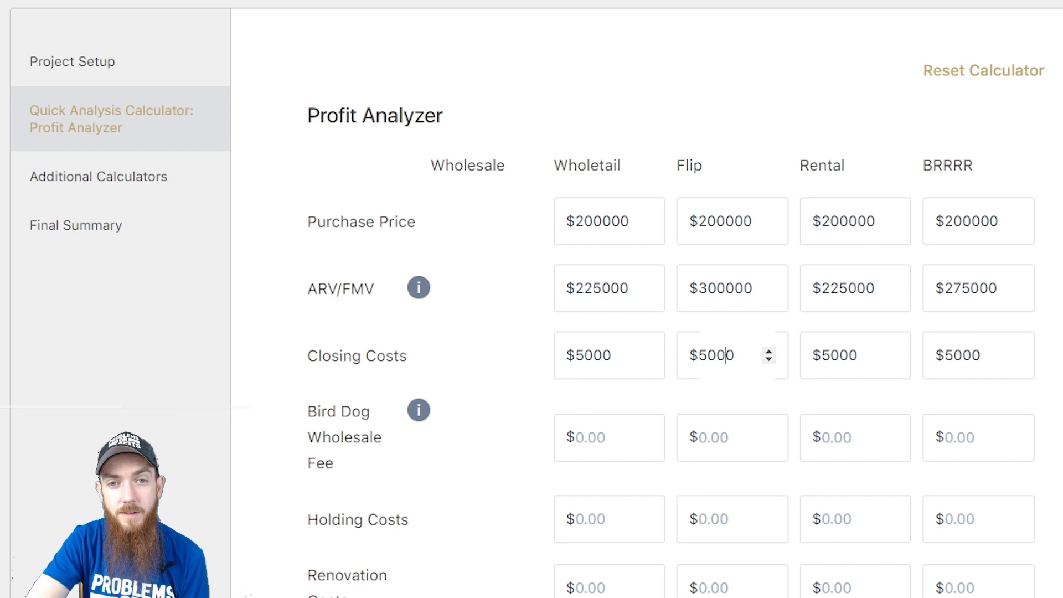
{"action": "scroll", "coordinate": [636, 332], "scroll_direction": "down", "scroll_amount": 2}
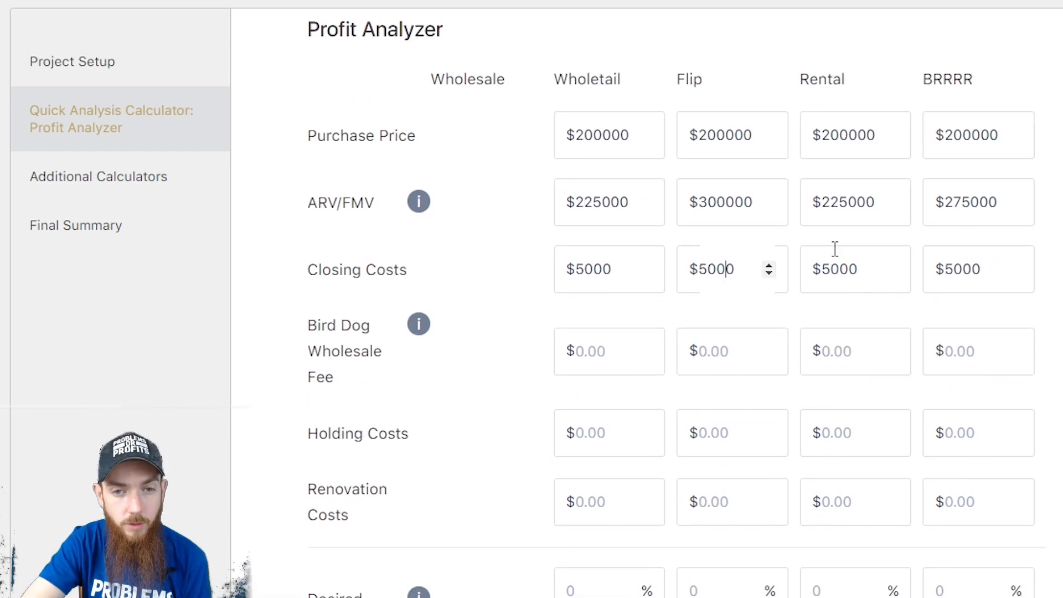
{"action": "left_click", "coordinate": [592, 432]}
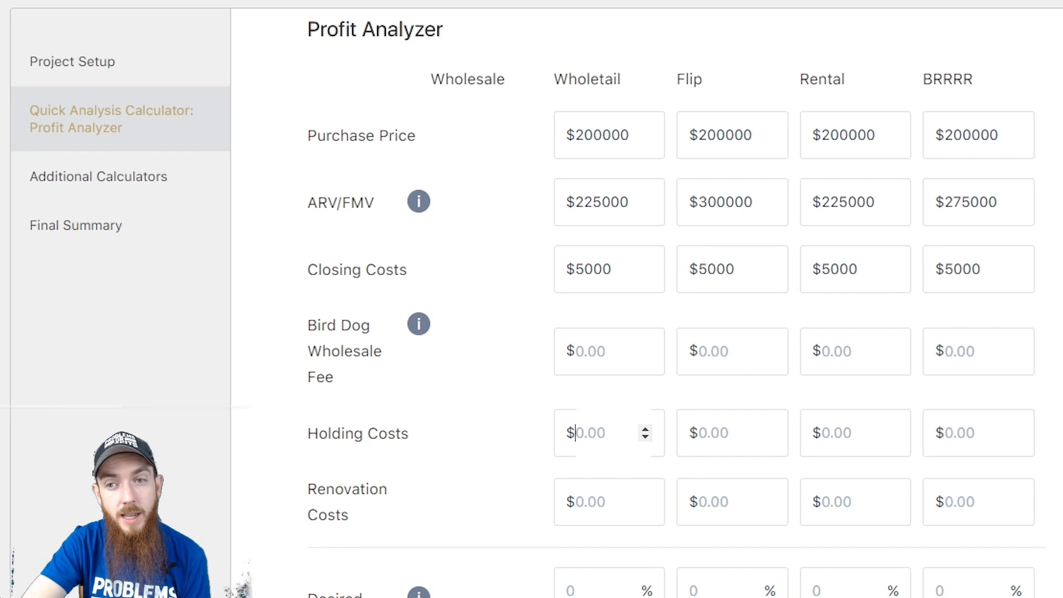
{"action": "scroll", "coordinate": [998, 260], "scroll_direction": "down", "scroll_amount": 1}
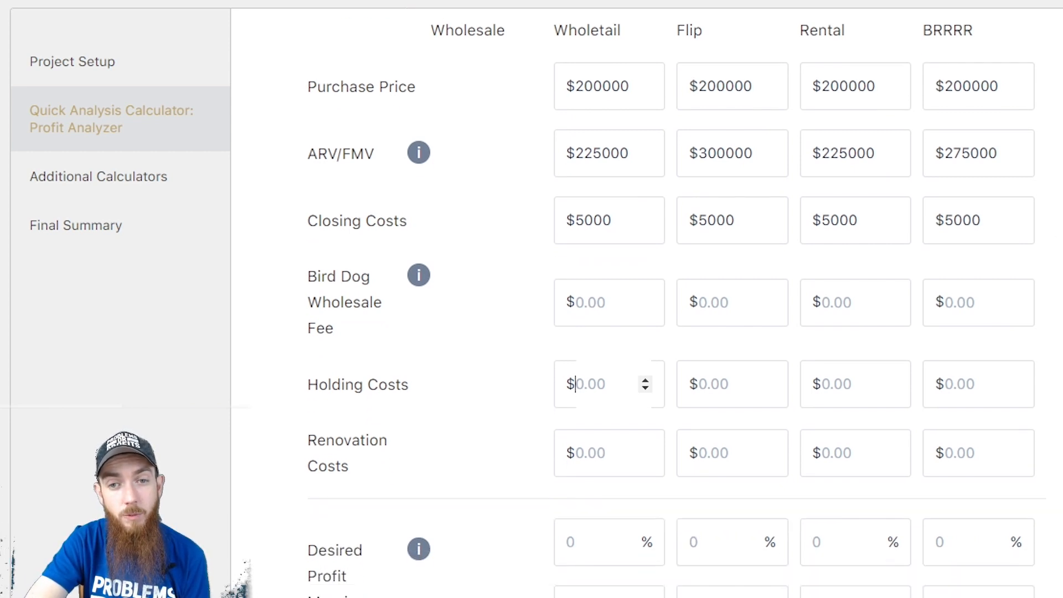
{"action": "type", "text": "3000"}
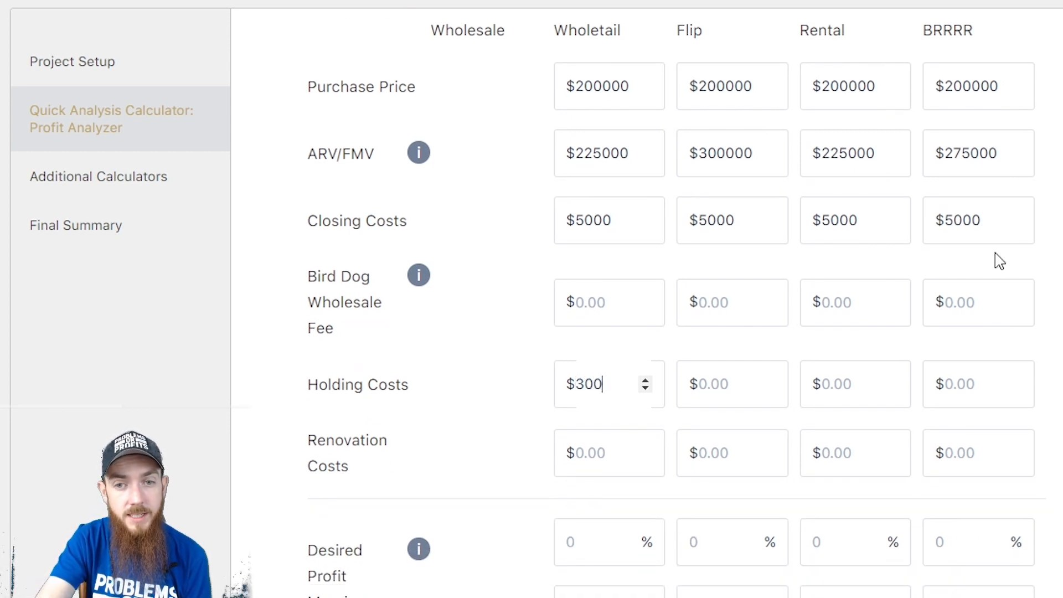
{"action": "left_click", "coordinate": [715, 384]}
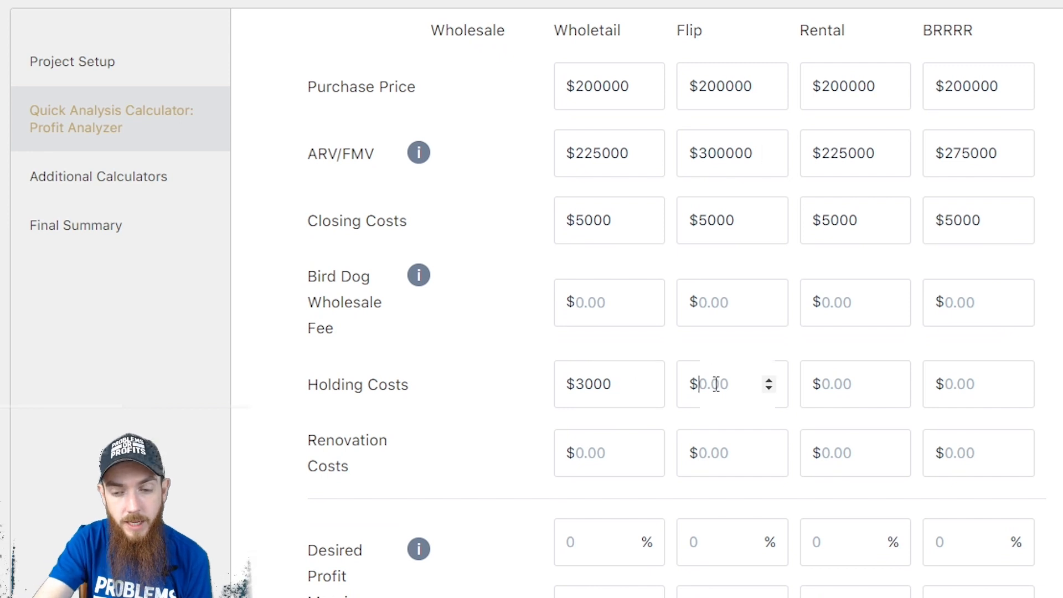
{"action": "type", "text": "6000"}
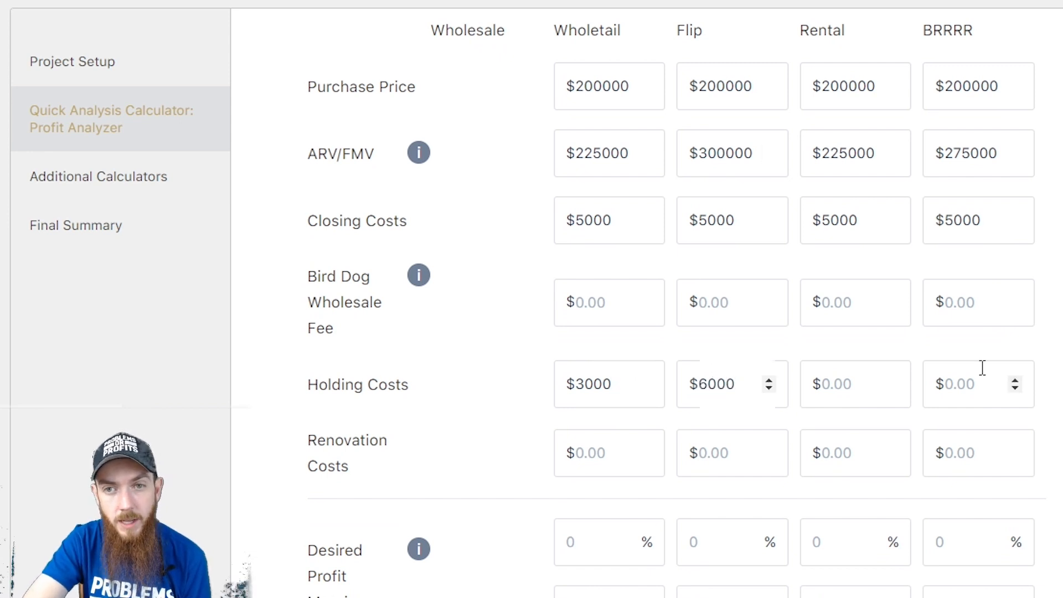
{"action": "left_click", "coordinate": [830, 386]}
{"action": "type", "text": "1500"}
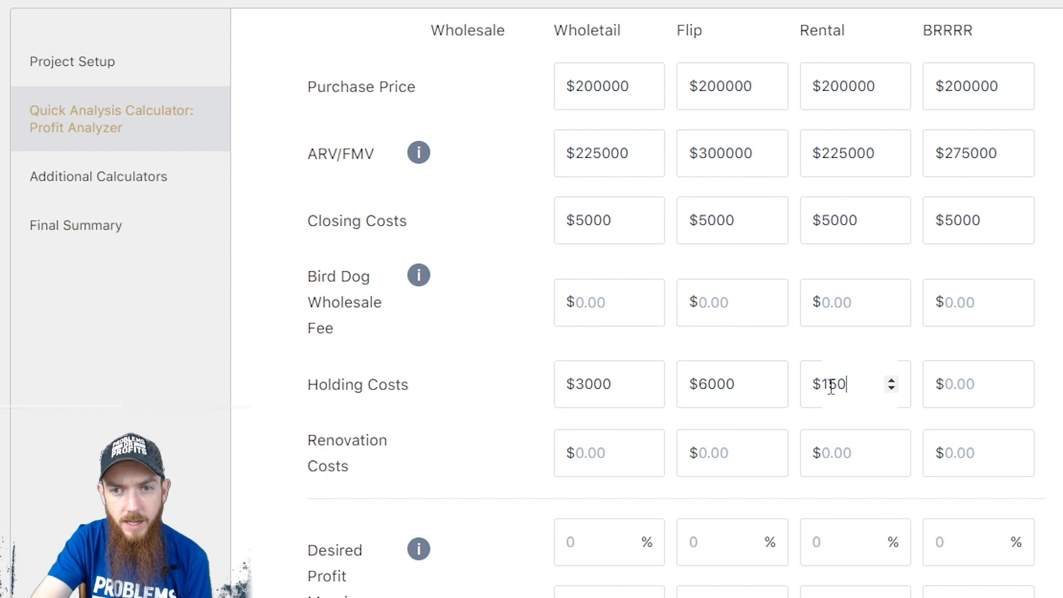
{"action": "left_click", "coordinate": [971, 382]}
{"action": "type", "text": "3000"}
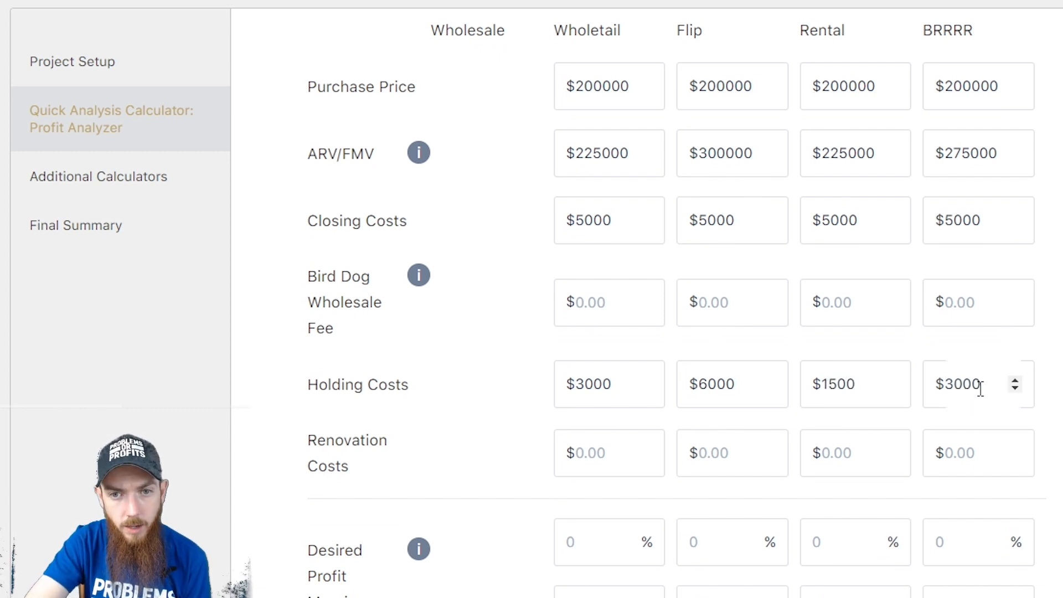
- Set the renovation costs to $5000 for Wholetail, $30000 for Flip, $7500 for Rental and $25000 for BRRRR
{"action": "left_click", "coordinate": [604, 451]}
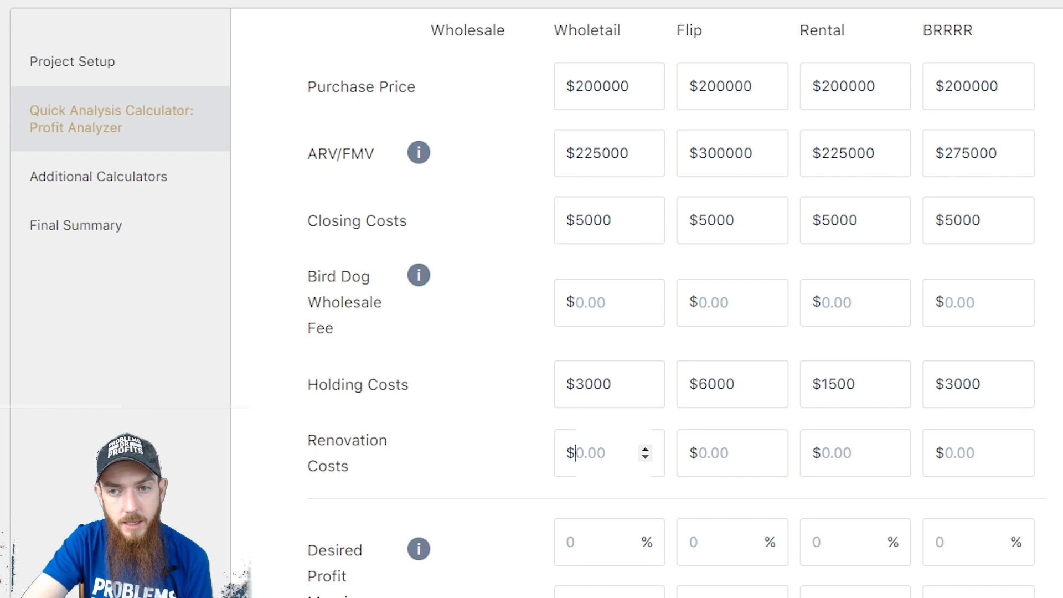
{"action": "scroll", "coordinate": [603, 451], "scroll_direction": "down", "scroll_amount": 1}
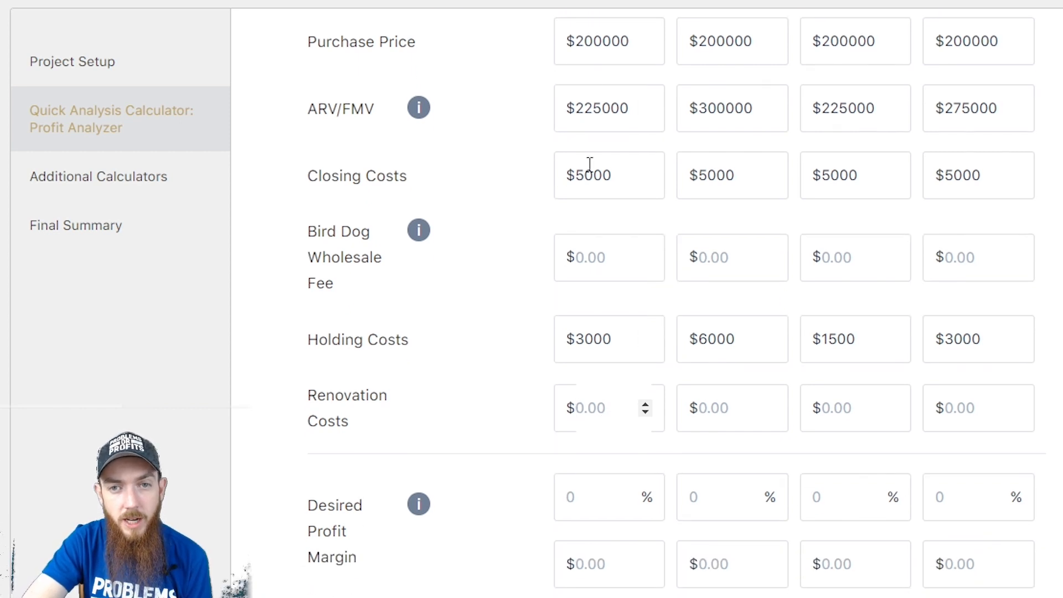
{"action": "type", "text": "5000"}
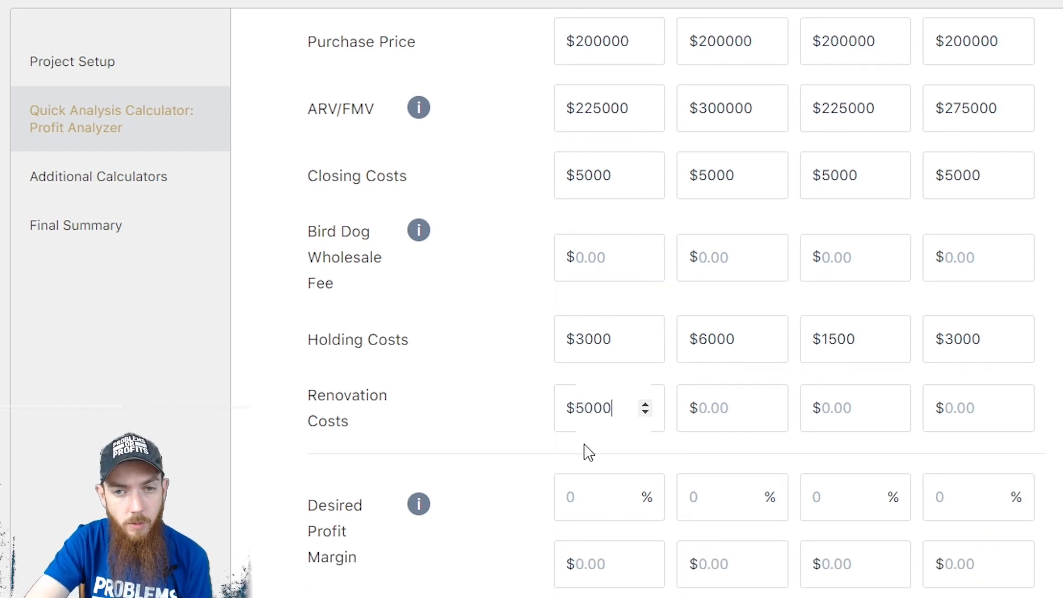
{"action": "left_click", "coordinate": [703, 412]}
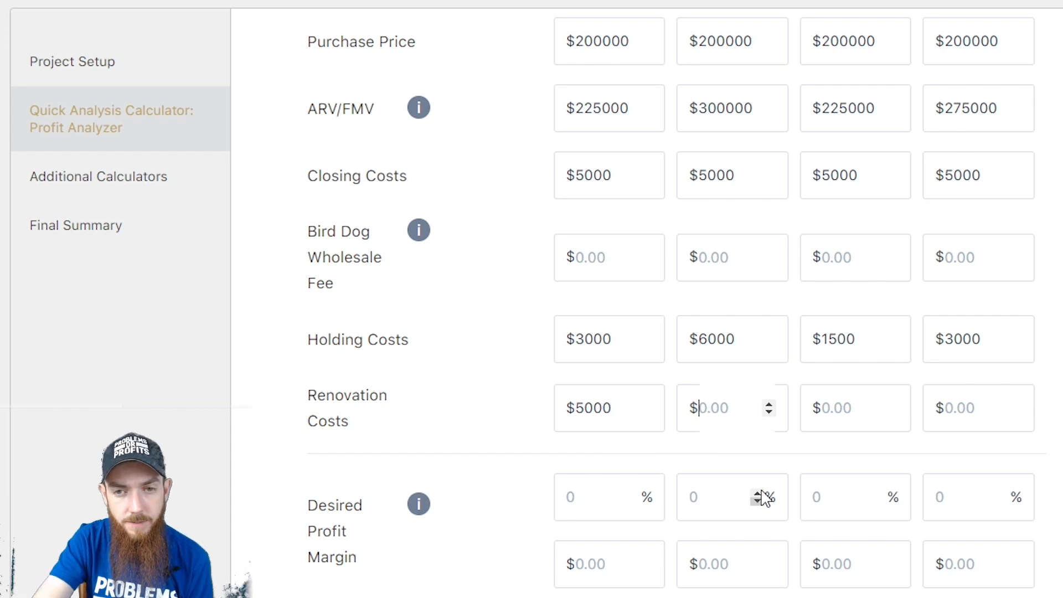
{"action": "type", "text": "30000"}
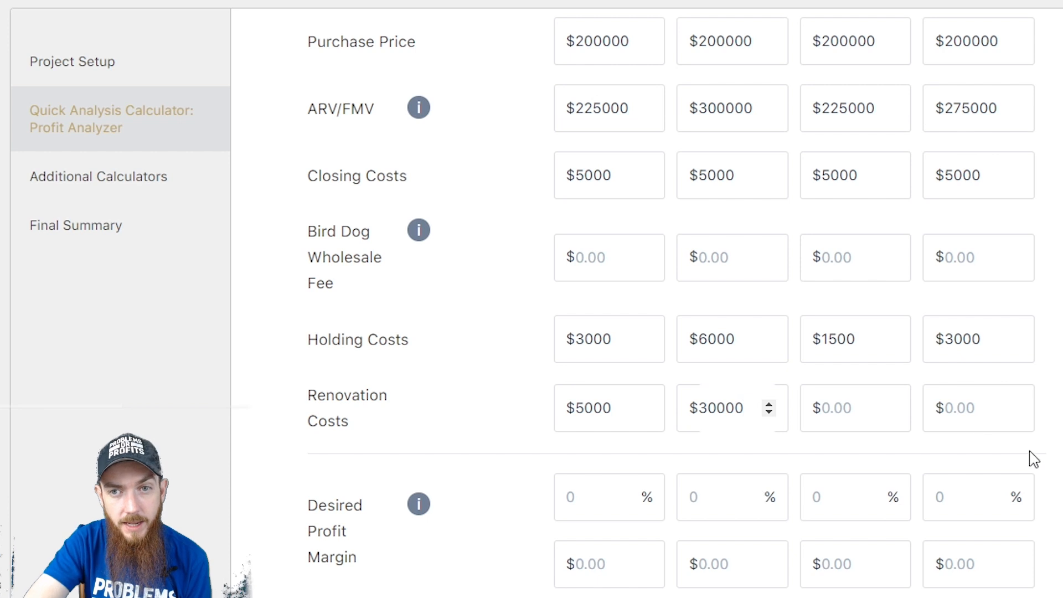
{"action": "left_click", "coordinate": [858, 422]}
{"action": "type", "text": "7500"}
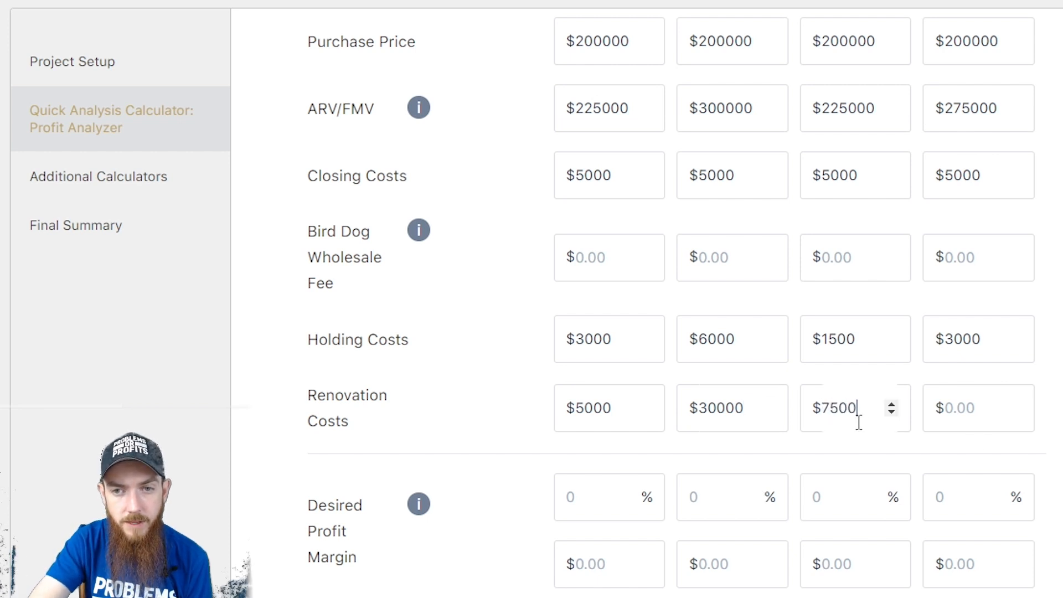
{"action": "left_click", "coordinate": [985, 408]}
{"action": "type", "text": "25000"}
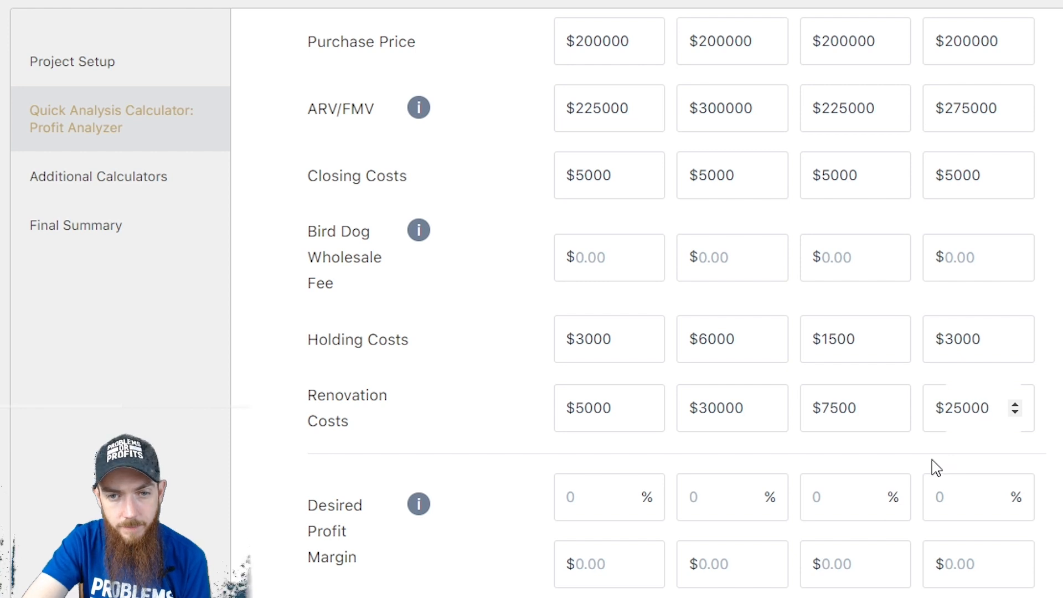
{"action": "left_click", "coordinate": [1058, 387]}
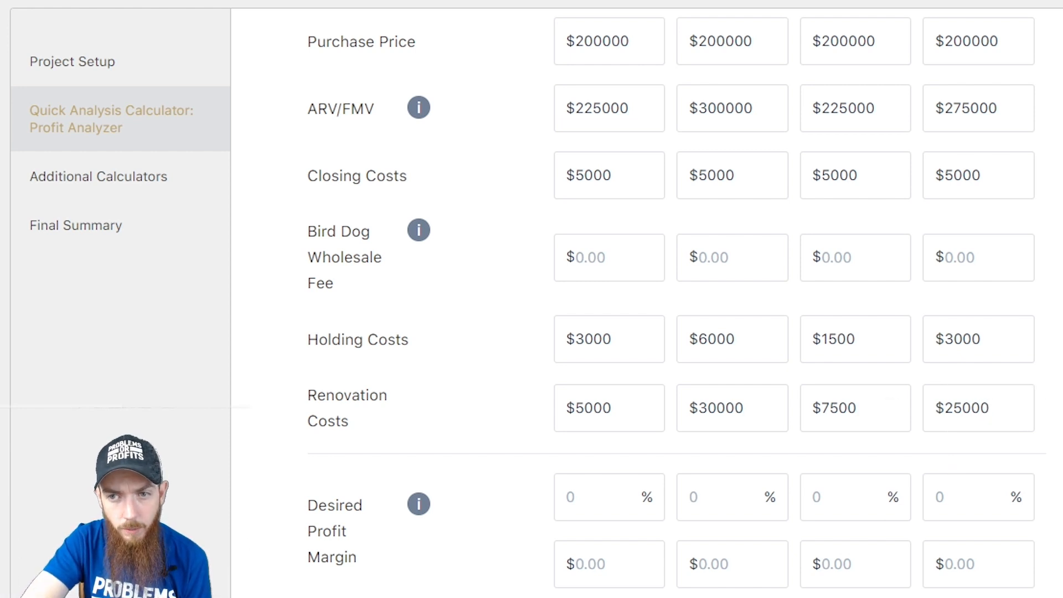
- Set the desired profit margin amount to $25000 for Wholetail and $35000 for Flip
{"action": "scroll", "coordinate": [724, 417], "scroll_direction": "down", "scroll_amount": 3}
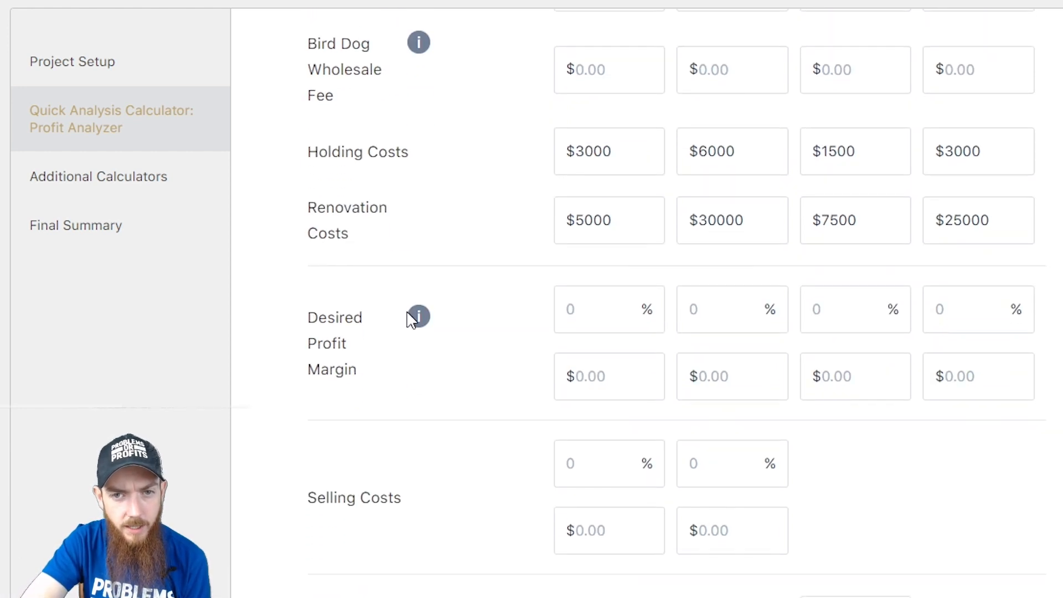
{"action": "mouse_move", "coordinate": [416, 320]}
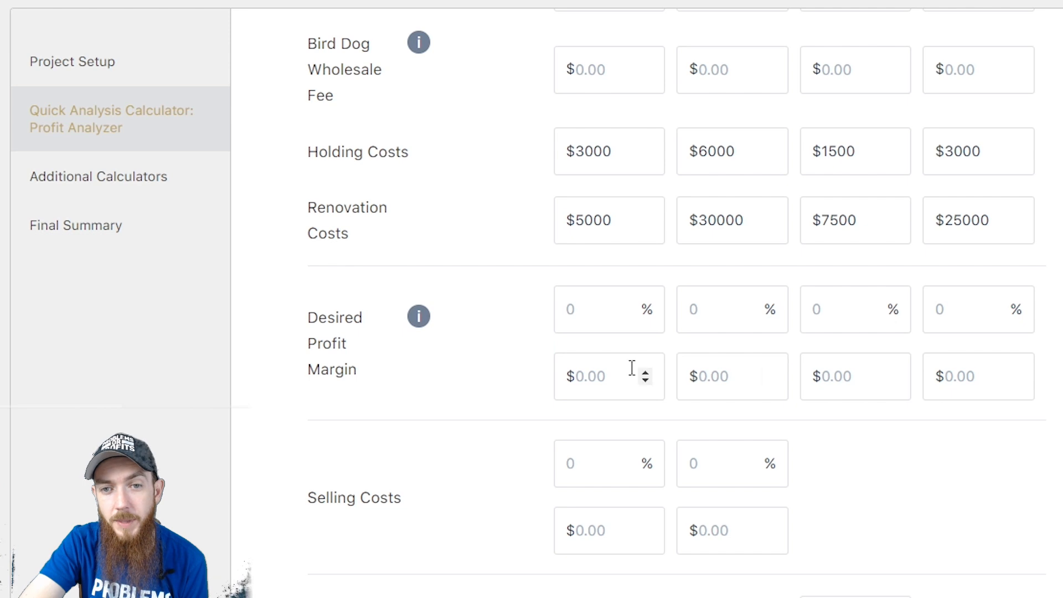
{"action": "scroll", "coordinate": [676, 299], "scroll_direction": "up", "scroll_amount": 7}
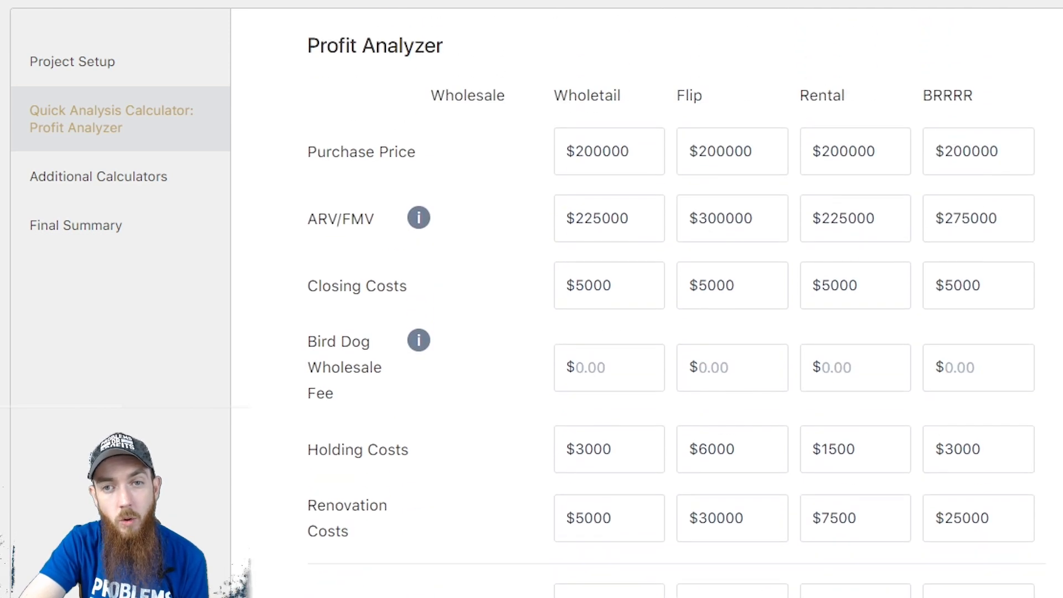
{"action": "scroll", "coordinate": [675, 299], "scroll_direction": "down", "scroll_amount": 2}
{"action": "scroll", "coordinate": [676, 299], "scroll_direction": "down", "scroll_amount": 4}
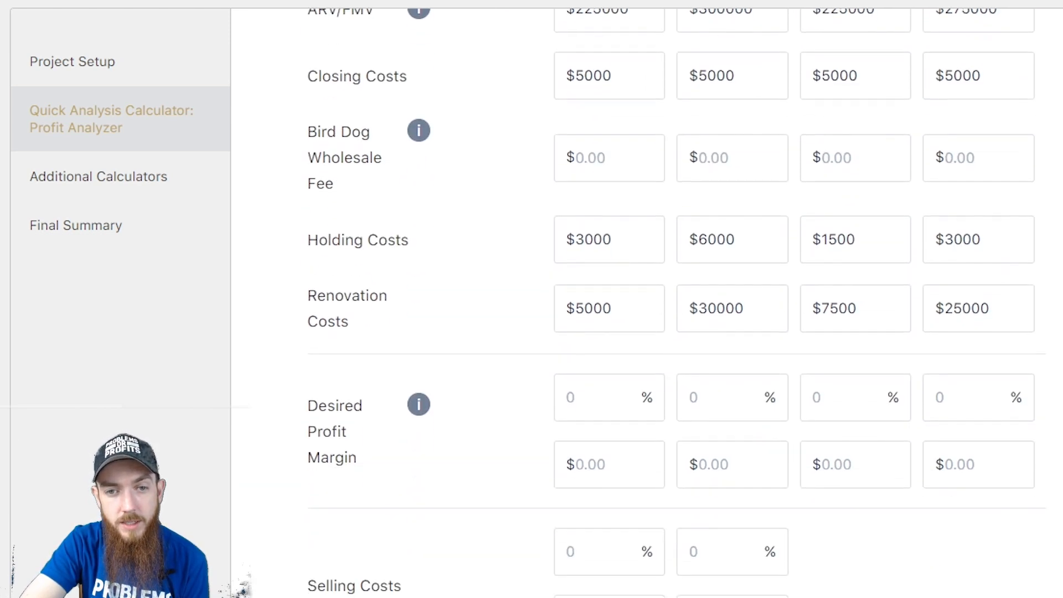
{"action": "scroll", "coordinate": [675, 299], "scroll_direction": "down", "scroll_amount": 1}
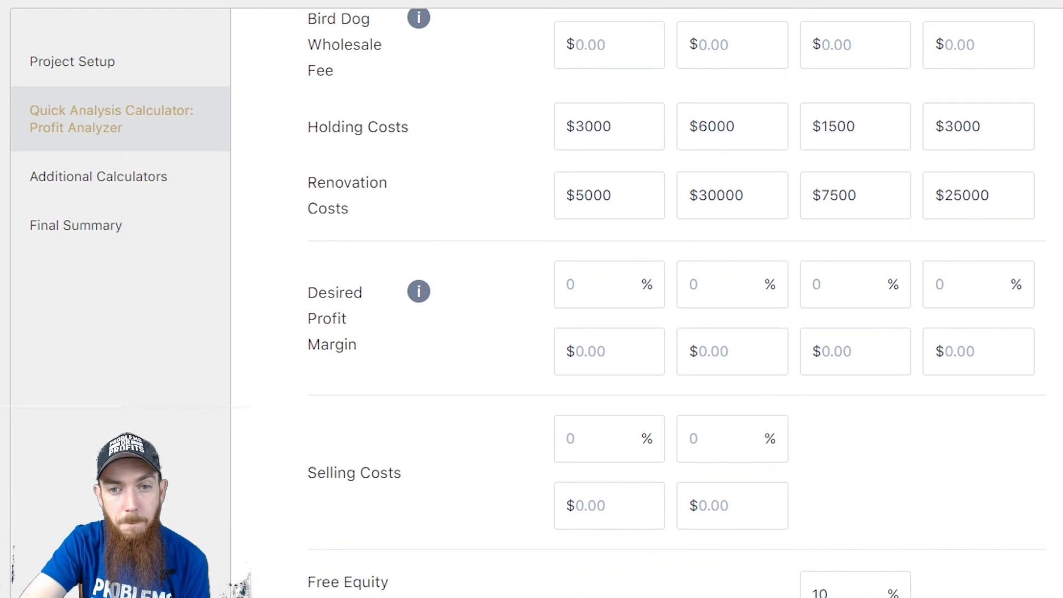
{"action": "left_click", "coordinate": [582, 351]}
{"action": "type", "text": "25000"}
{"action": "left_click", "coordinate": [716, 355]}
{"action": "type", "text": "35000"}
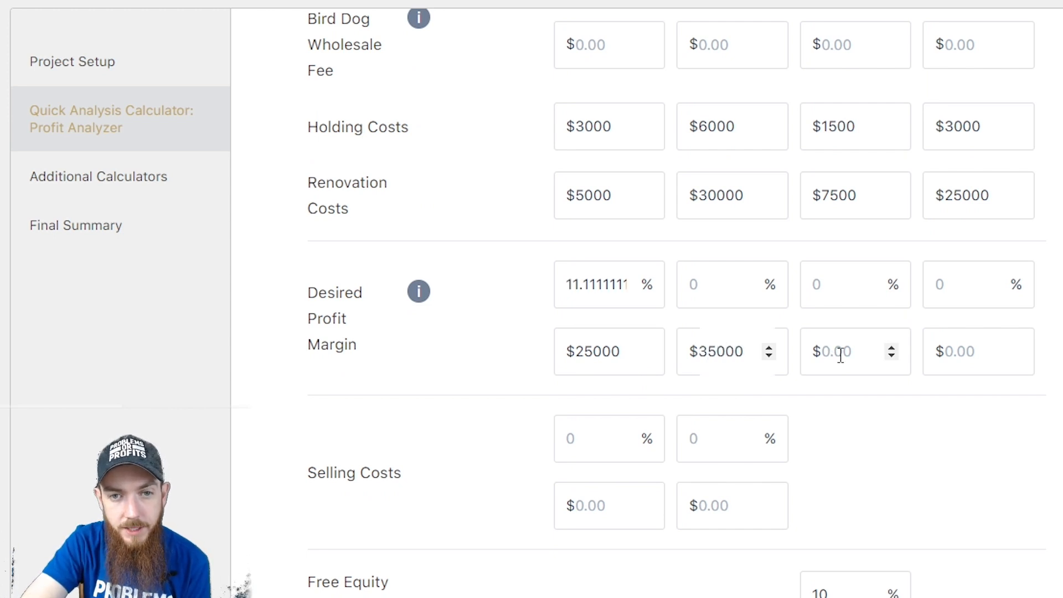
{"action": "left_click", "coordinate": [1054, 357]}
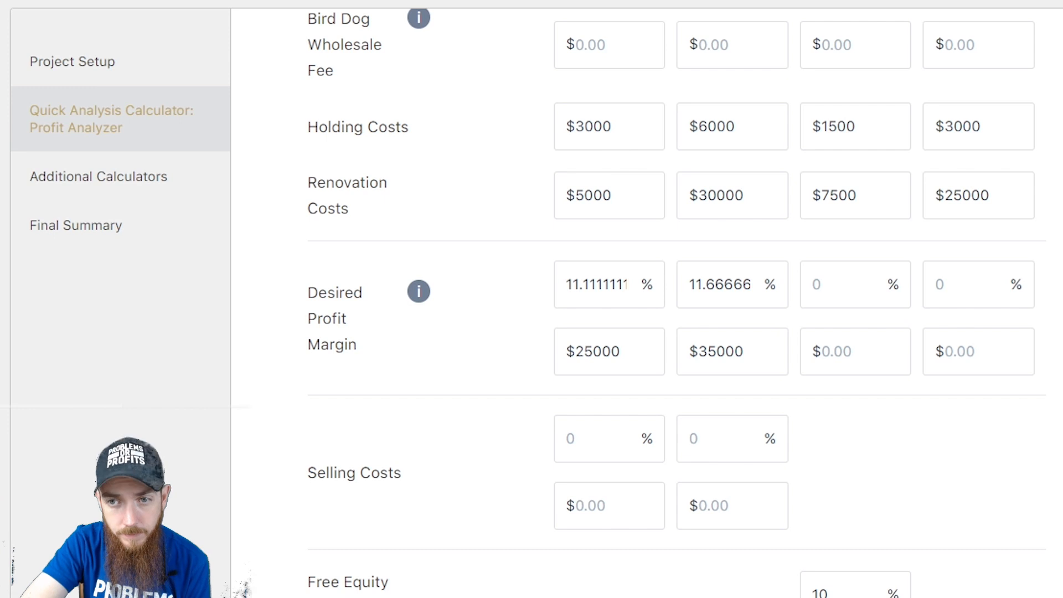
- Set the selling costs to 5% for both the Wholetail and Flip strategies
{"action": "scroll", "coordinate": [676, 303], "scroll_direction": "up", "scroll_amount": 5}
{"action": "scroll", "coordinate": [677, 303], "scroll_direction": "down", "scroll_amount": 5}
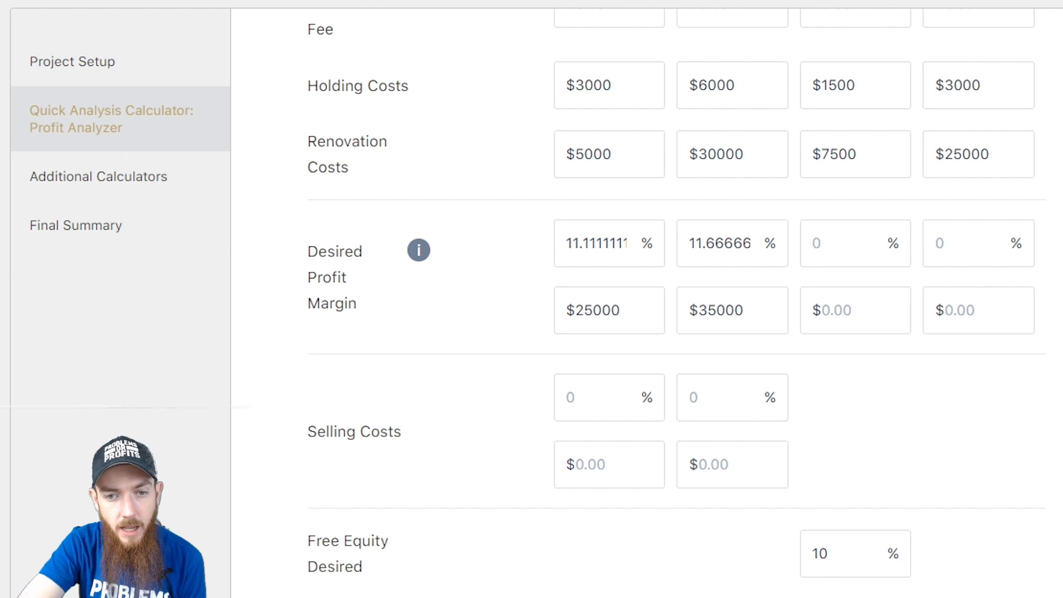
{"action": "scroll", "coordinate": [677, 303], "scroll_direction": "up", "scroll_amount": 4}
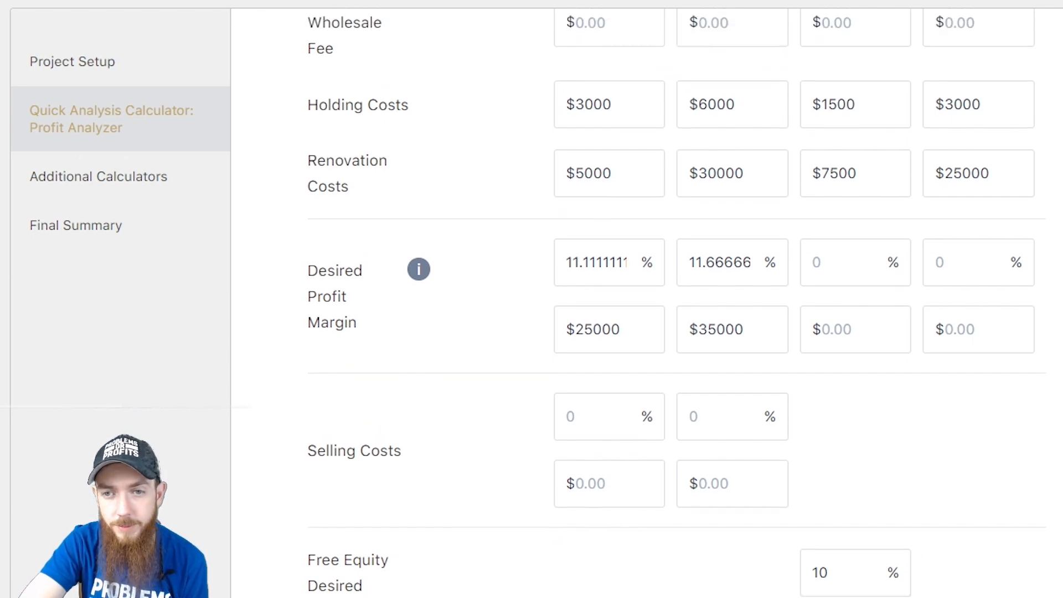
{"action": "scroll", "coordinate": [676, 303], "scroll_direction": "up", "scroll_amount": 2}
{"action": "scroll", "coordinate": [677, 304], "scroll_direction": "down", "scroll_amount": 6}
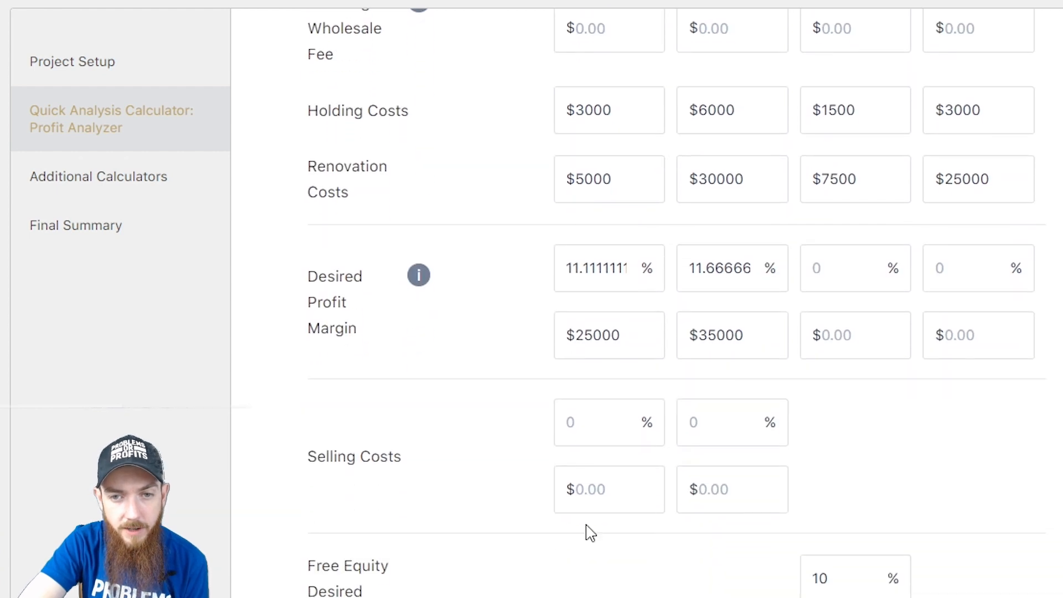
{"action": "left_click", "coordinate": [582, 423]}
{"action": "type", "text": "5"}
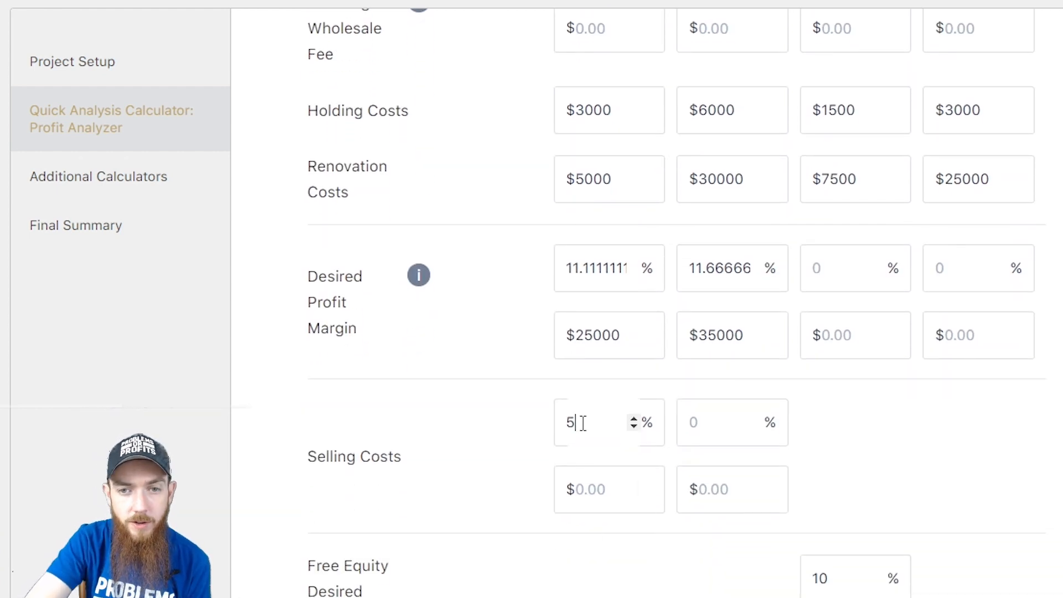
{"action": "left_click", "coordinate": [714, 426]}
{"action": "type", "text": "5"}
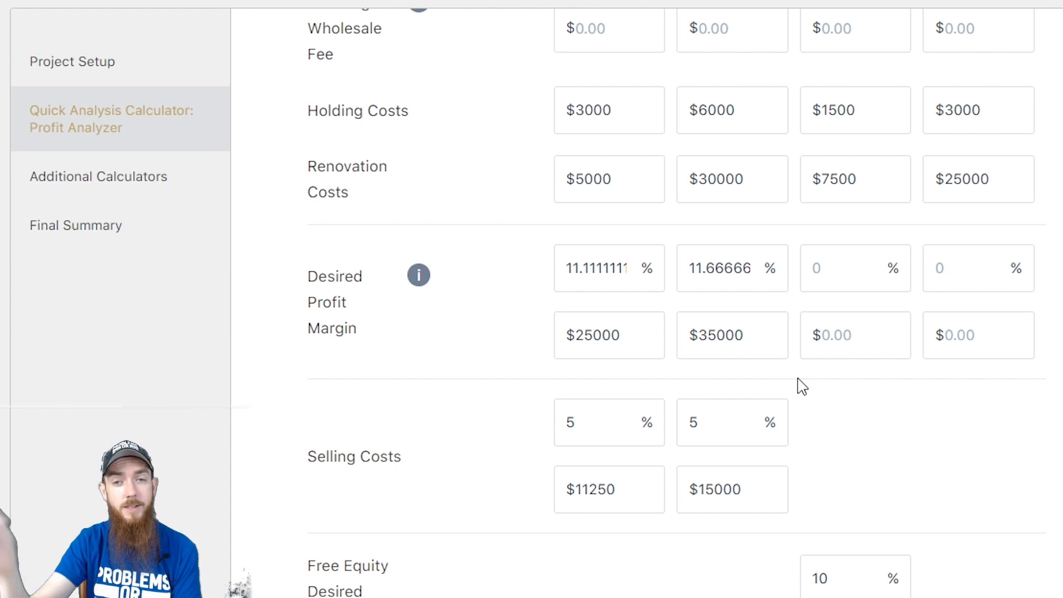
- Compare the strategies' Max Wholesale Fee amounts, and set the BRRRR purchase price to $187000 to recheck its fee
{"action": "scroll", "coordinate": [791, 401], "scroll_direction": "down", "scroll_amount": 2}
{"action": "scroll", "coordinate": [527, 579], "scroll_direction": "down", "scroll_amount": 1}
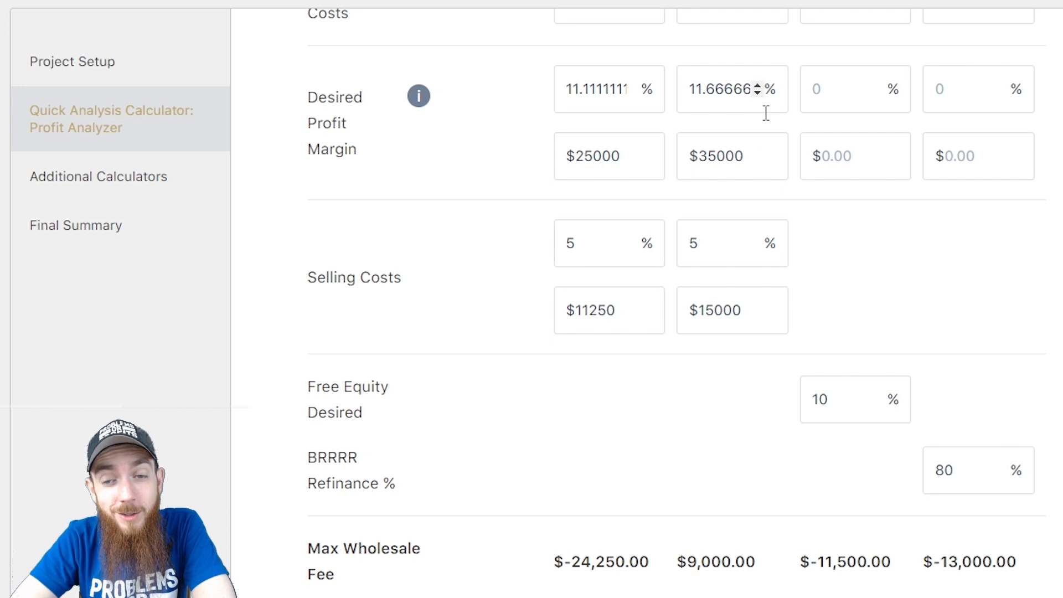
{"action": "left_click_drag", "start_coordinate": [758, 570], "coordinate": [681, 569]}
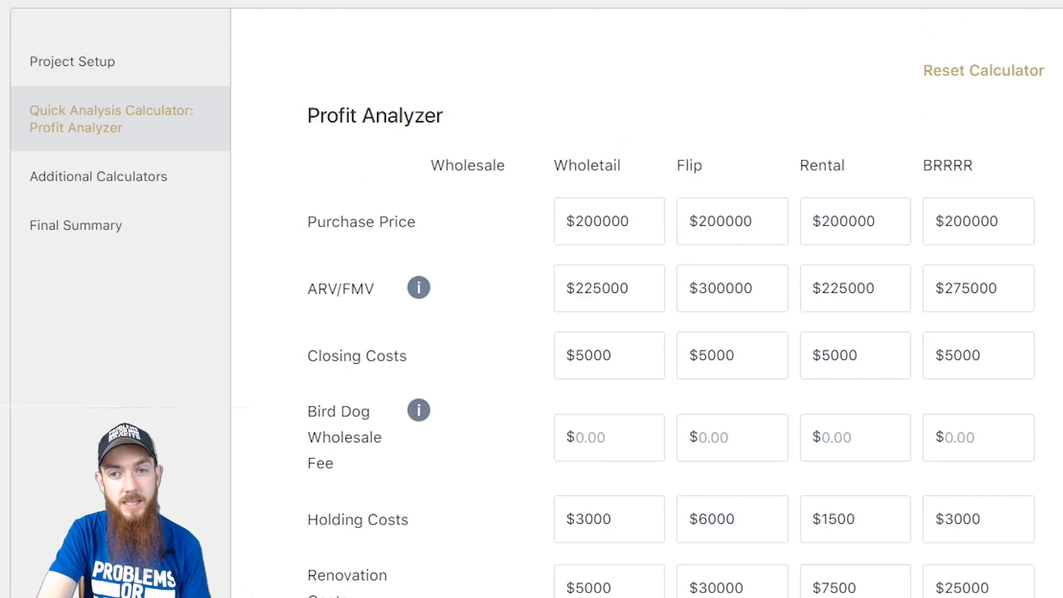
{"action": "scroll", "coordinate": [675, 310], "scroll_direction": "down", "scroll_amount": 10}
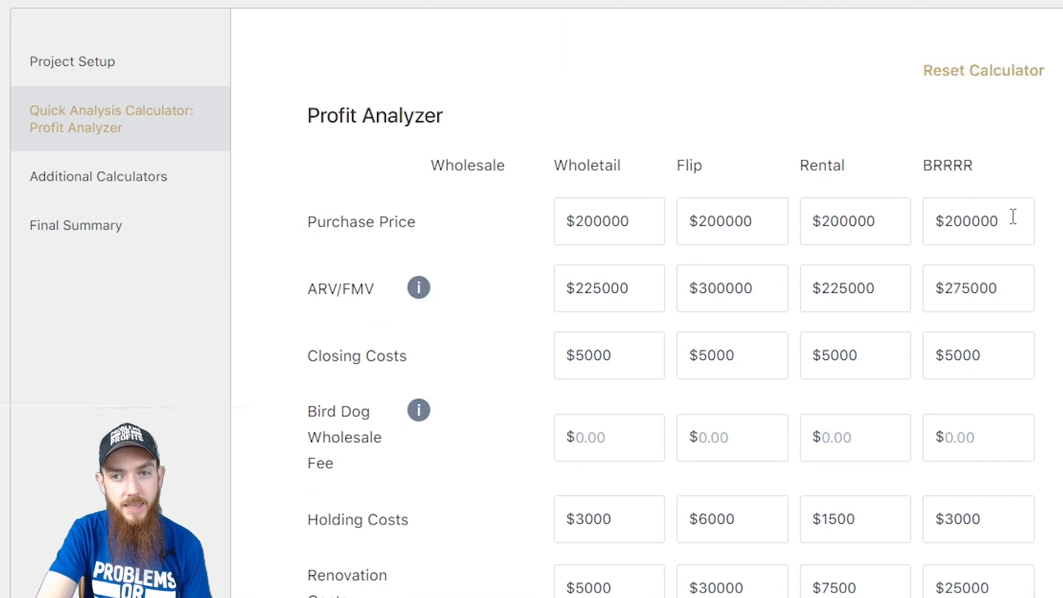
{"action": "left_click", "coordinate": [1013, 218]}
{"action": "double_click", "coordinate": [957, 221]}
{"action": "type", "text": "187000"}
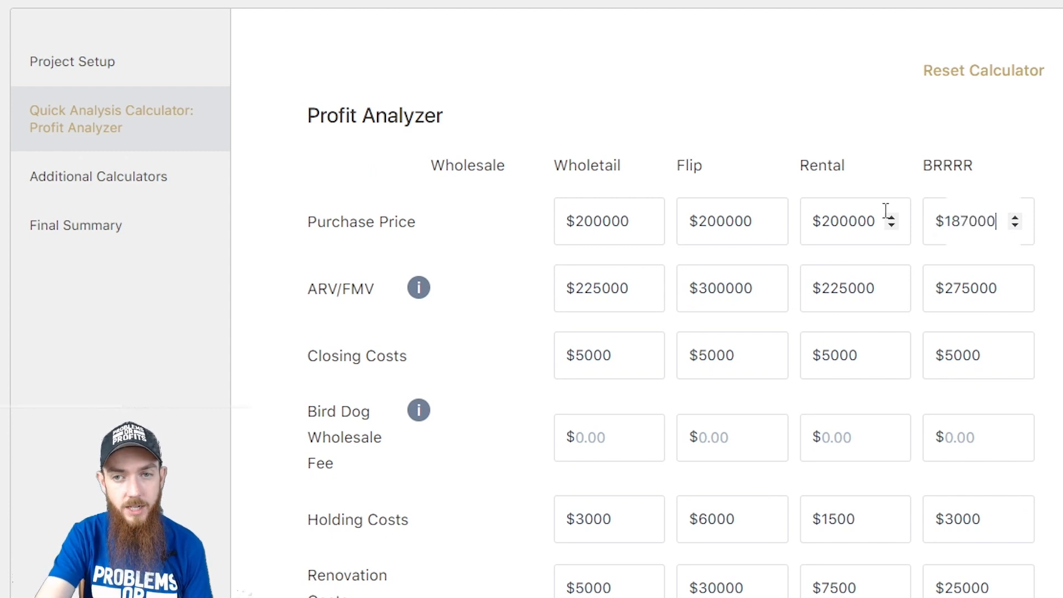
{"action": "left_click", "coordinate": [1032, 160]}
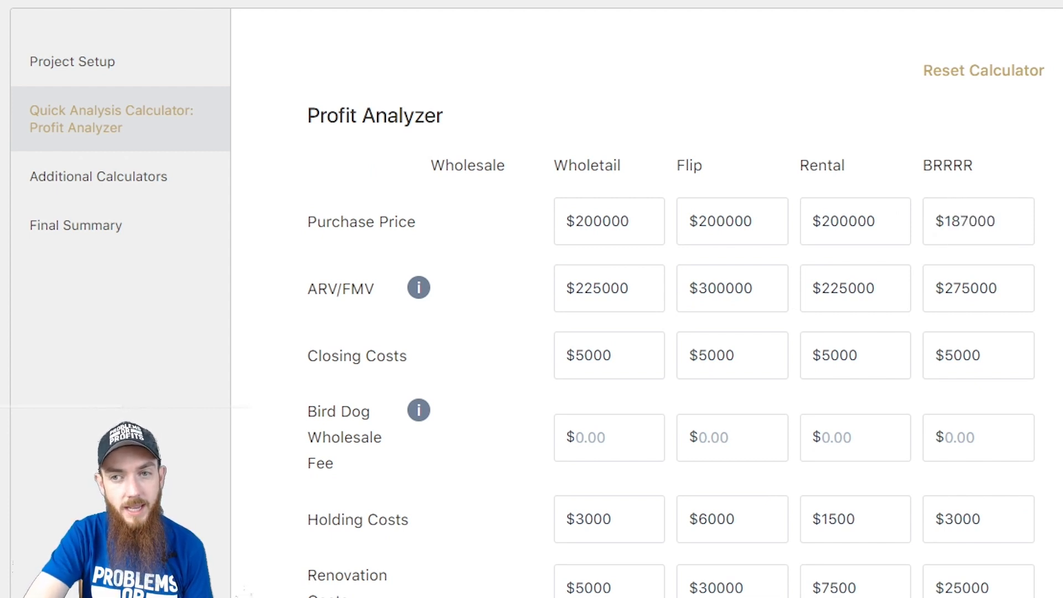
{"action": "scroll", "coordinate": [924, 510], "scroll_direction": "down", "scroll_amount": 10}
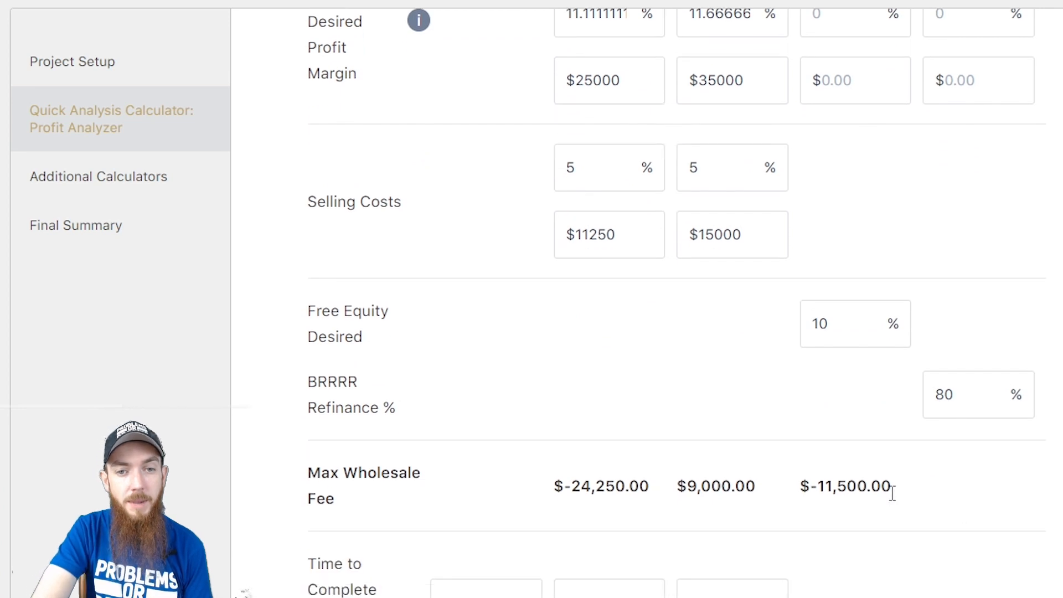
- Set the BRRRR purchase price to $177000 and check its Max Wholesale Fee
{"action": "scroll", "coordinate": [636, 304], "scroll_direction": "up", "scroll_amount": 10}
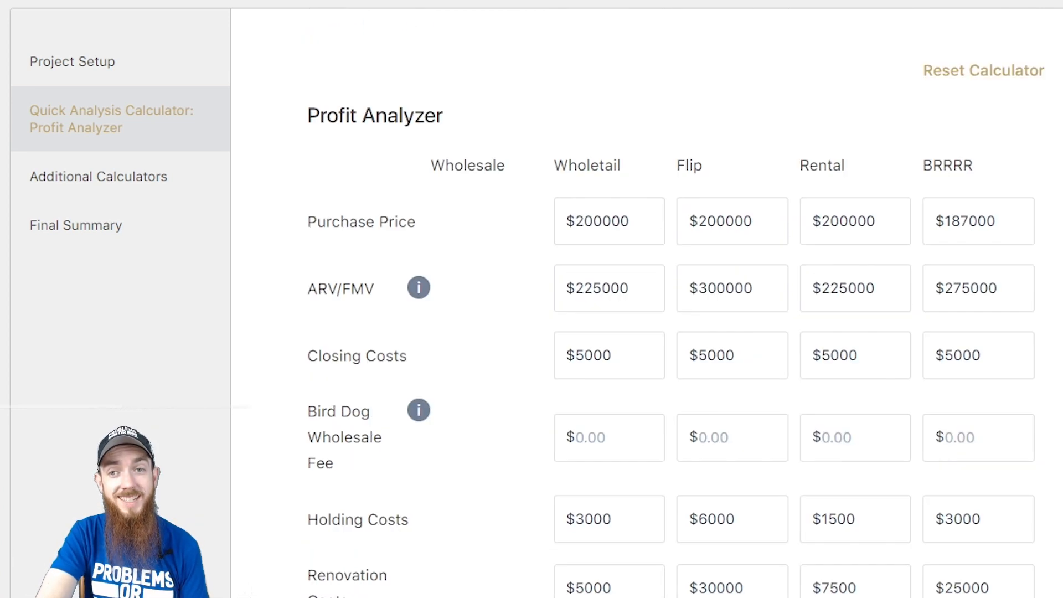
{"action": "left_click", "coordinate": [970, 221]}
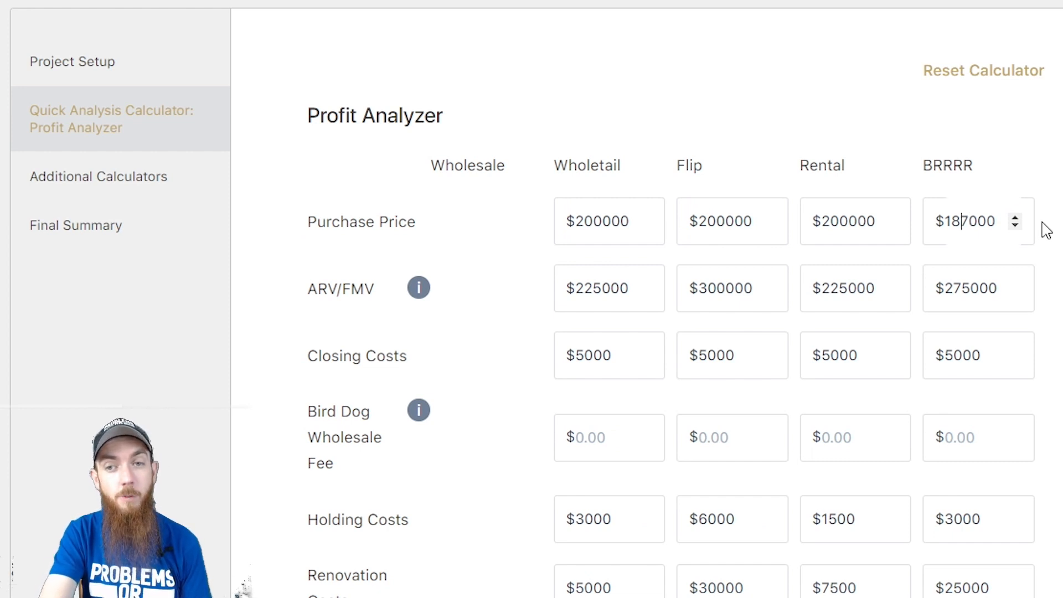
{"action": "key", "text": "BackSpace"}
{"action": "type", "text": "7"}
{"action": "left_click", "coordinate": [1010, 160]}
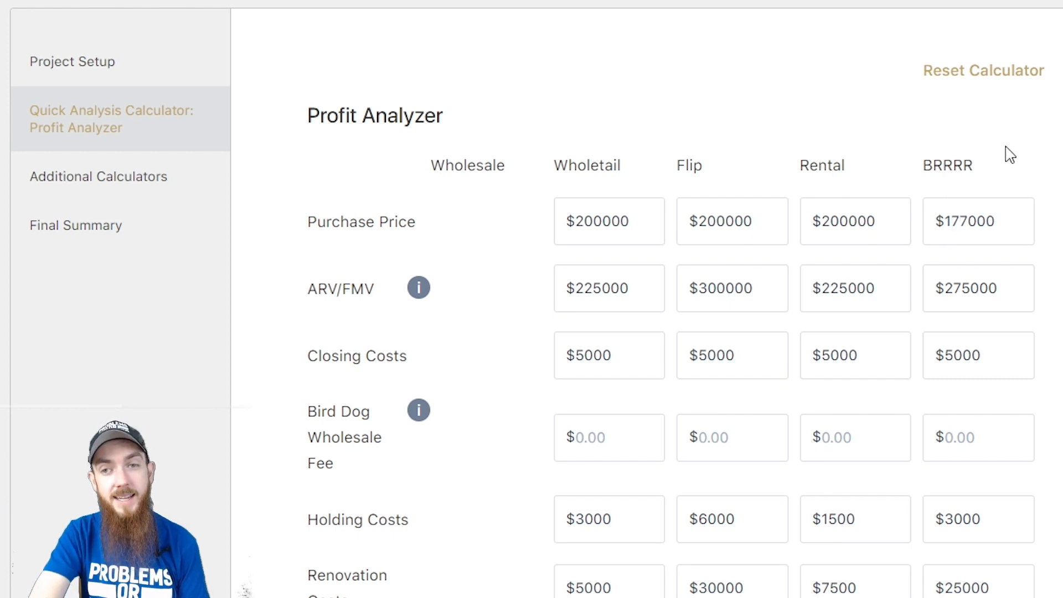
{"action": "scroll", "coordinate": [968, 459], "scroll_direction": "down", "scroll_amount": 15}
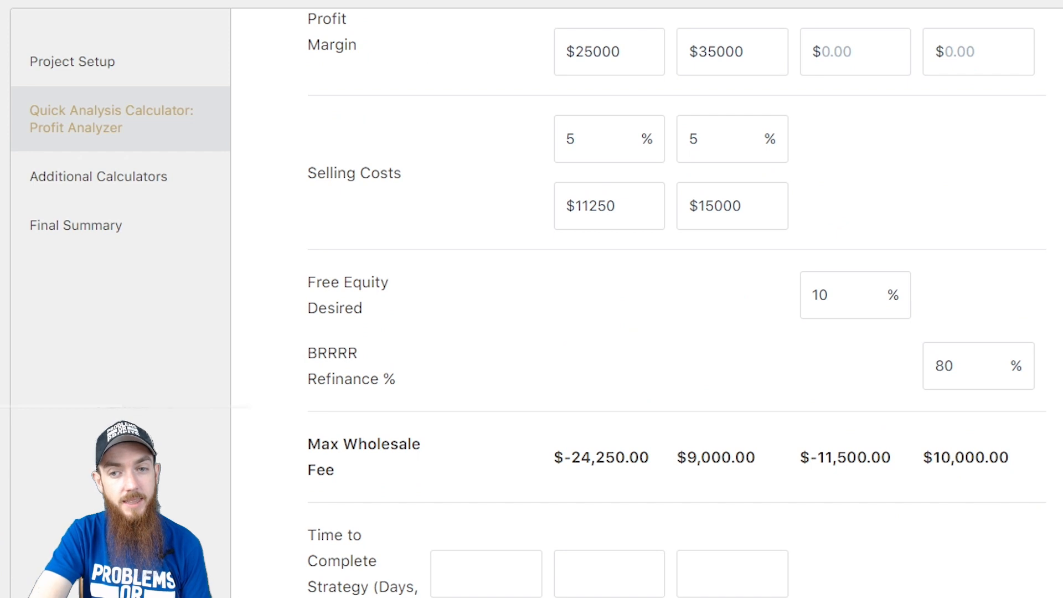
- Set the Rental purchase price to $178500 and check the strategy's figures further down the analyzer
{"action": "scroll", "coordinate": [636, 305], "scroll_direction": "up", "scroll_amount": 15}
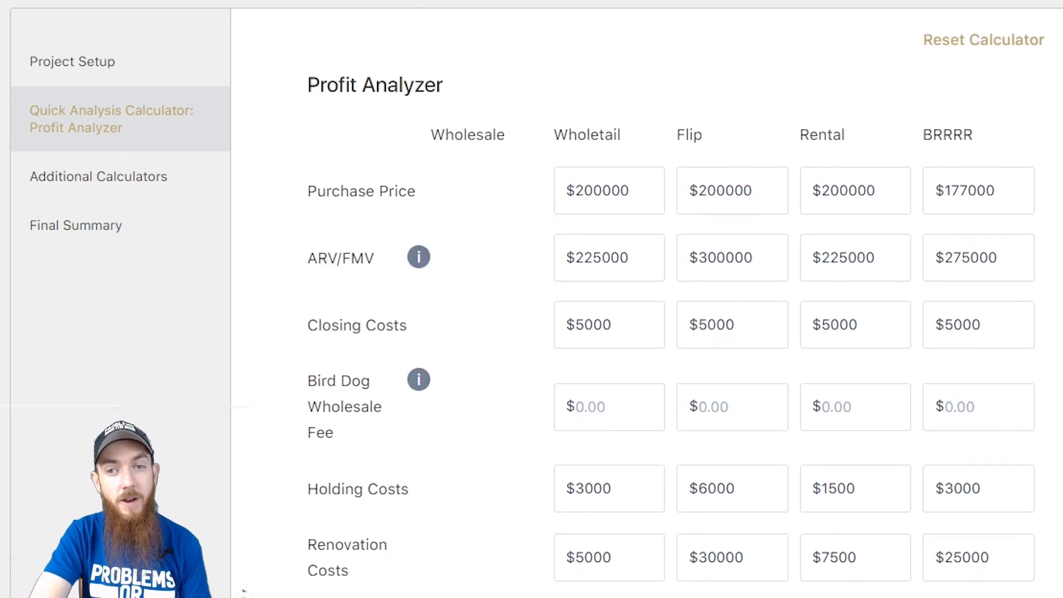
{"action": "scroll", "coordinate": [676, 311], "scroll_direction": "up", "scroll_amount": 1}
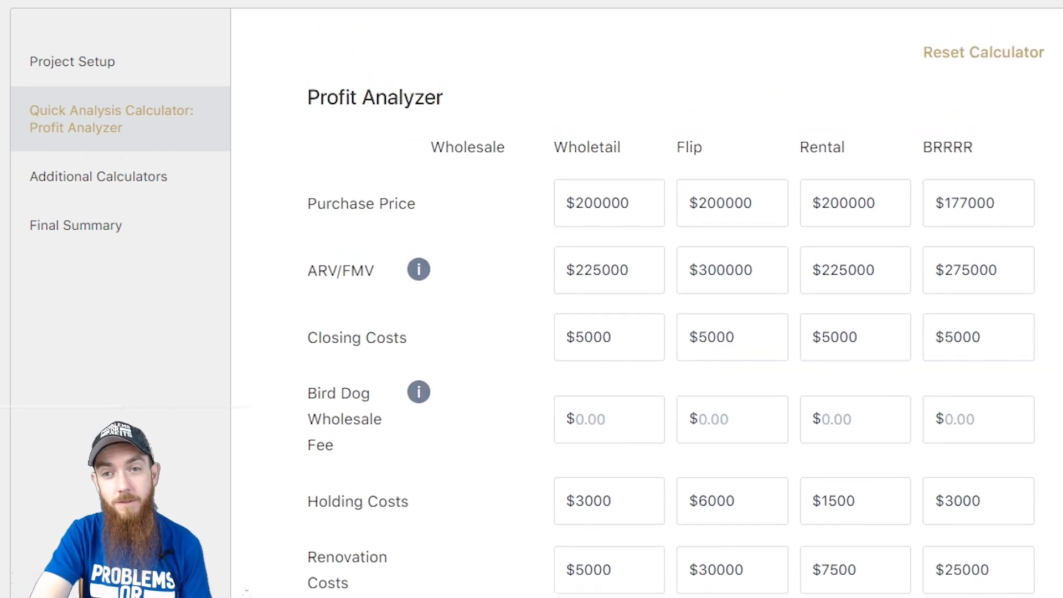
{"action": "scroll", "coordinate": [962, 523], "scroll_direction": "down", "scroll_amount": 9}
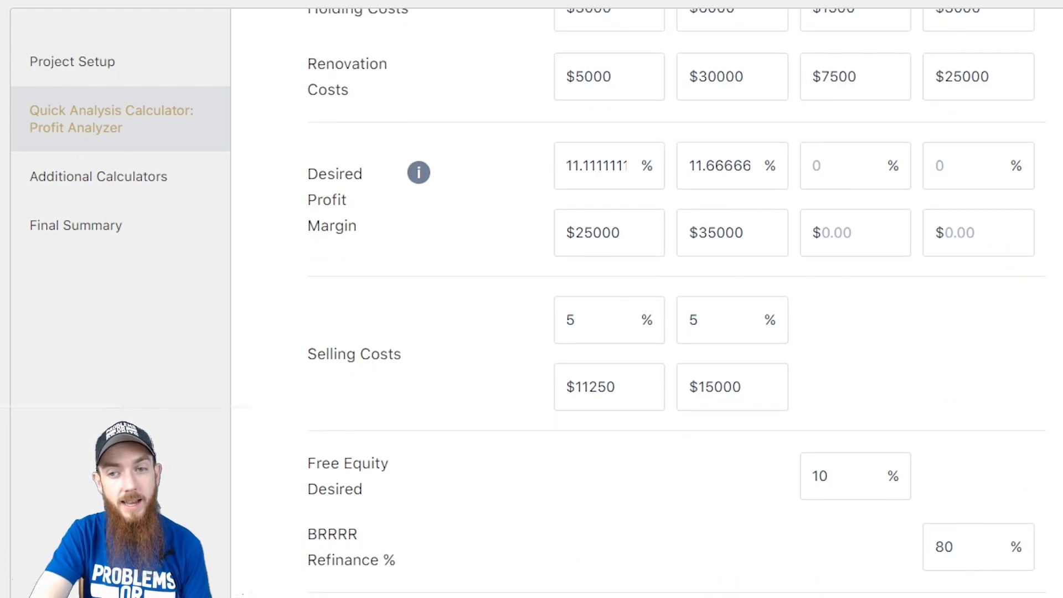
{"action": "scroll", "coordinate": [875, 275], "scroll_direction": "up", "scroll_amount": 9}
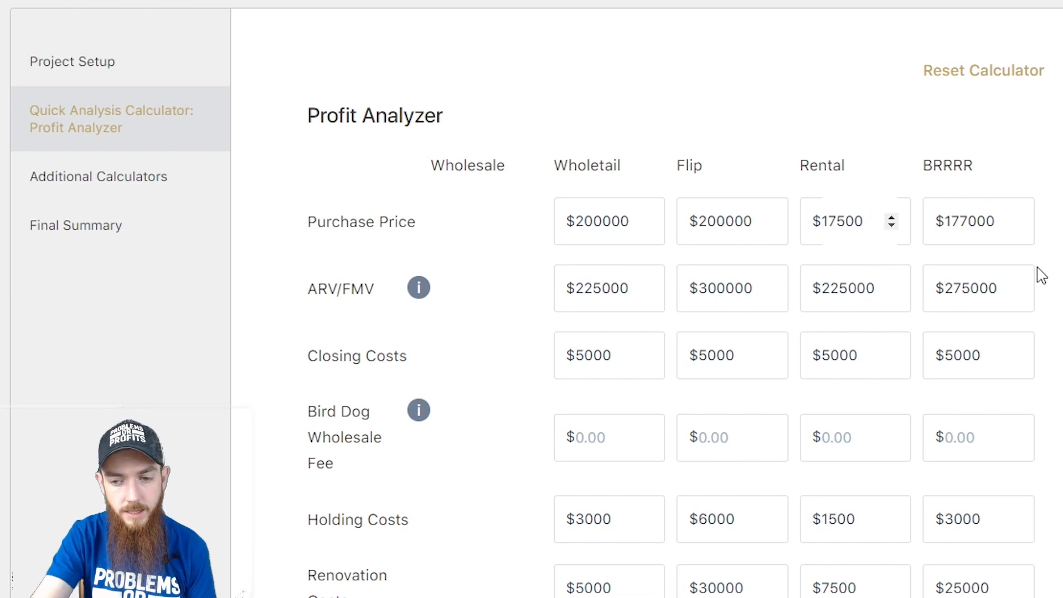
{"action": "type", "text": "8500"}
{"action": "left_click", "coordinate": [848, 102]}
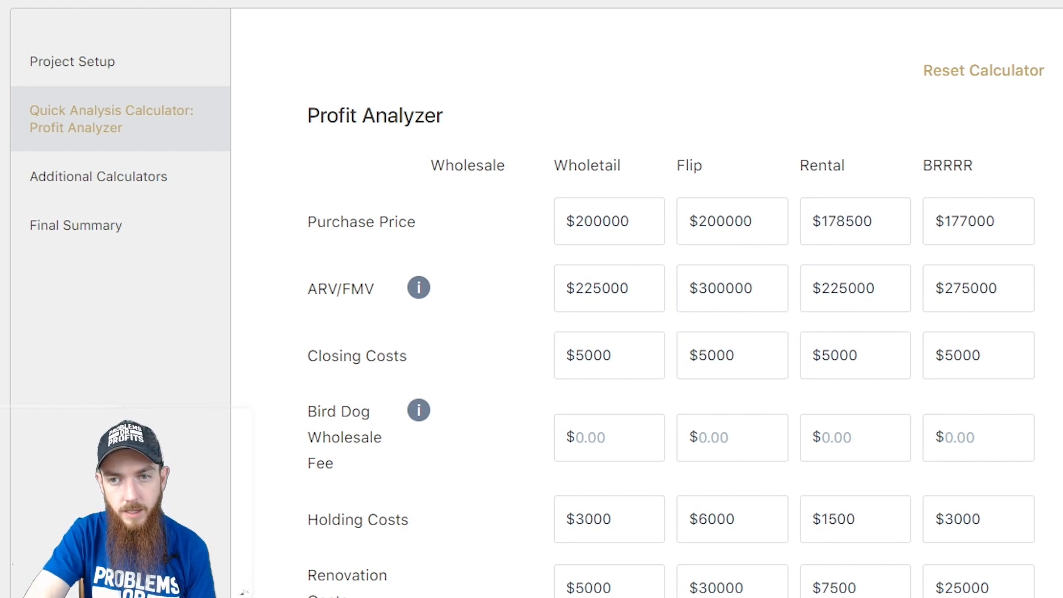
{"action": "scroll", "coordinate": [676, 297], "scroll_direction": "down", "scroll_amount": 9}
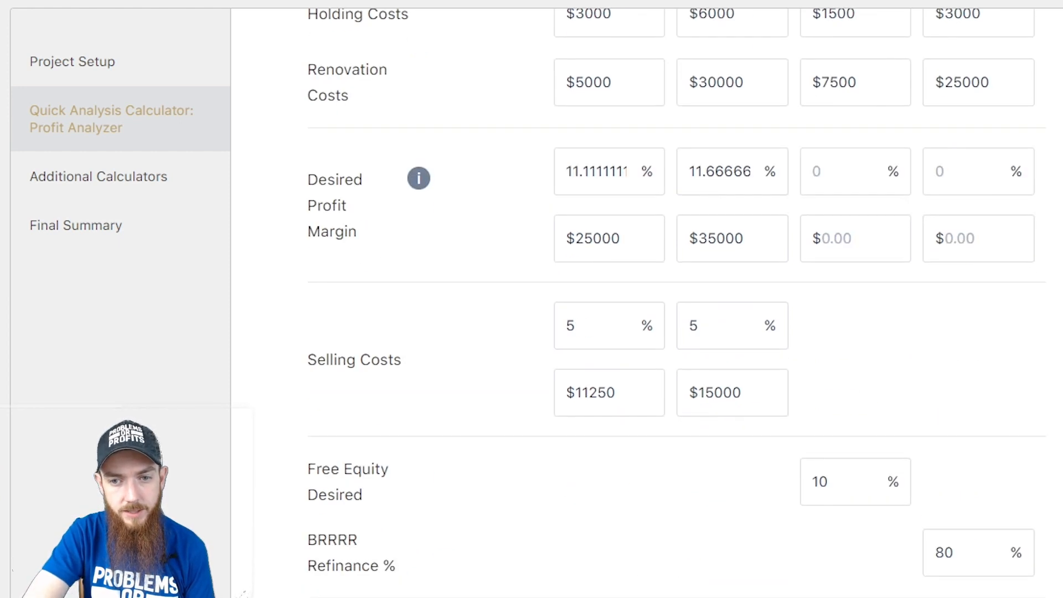
- Set the Flip purchase price to $199000 and compare the Max Wholesale Fee across the strategies
{"action": "scroll", "coordinate": [629, 294], "scroll_direction": "up", "scroll_amount": 9}
{"action": "left_click_drag", "start_coordinate": [753, 217], "coordinate": [666, 239]}
{"action": "type", "text": "199000"}
{"action": "left_click", "coordinate": [673, 94]}
{"action": "scroll", "coordinate": [677, 303], "scroll_direction": "down", "scroll_amount": 10}
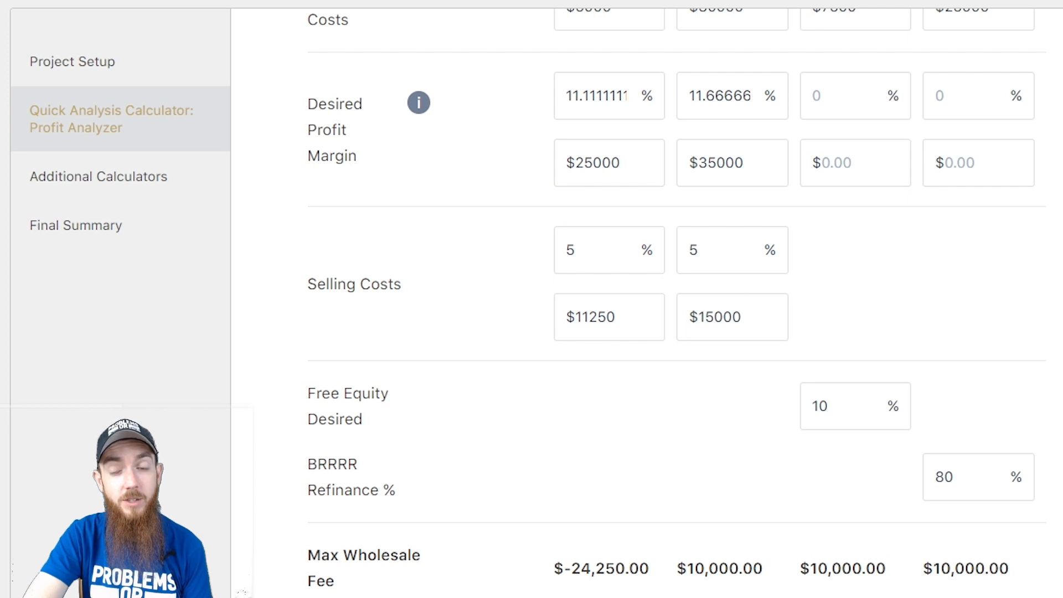
- Set the Wholetail purchase price to $165750 and recheck the figures further down the analyzer
{"action": "scroll", "coordinate": [664, 299], "scroll_direction": "up", "scroll_amount": 8}
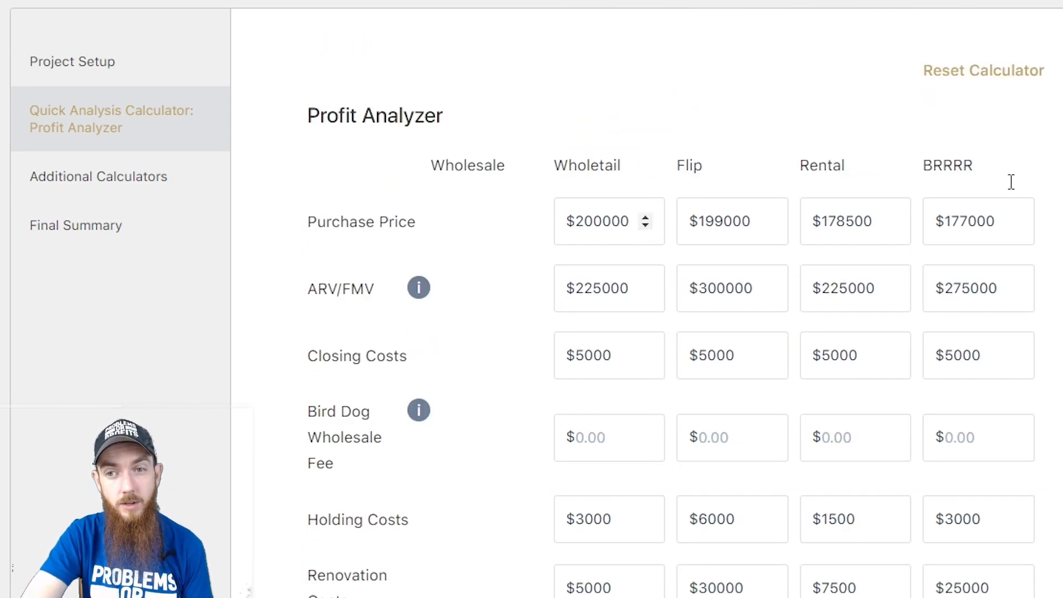
{"action": "scroll", "coordinate": [637, 299], "scroll_direction": "down", "scroll_amount": 10}
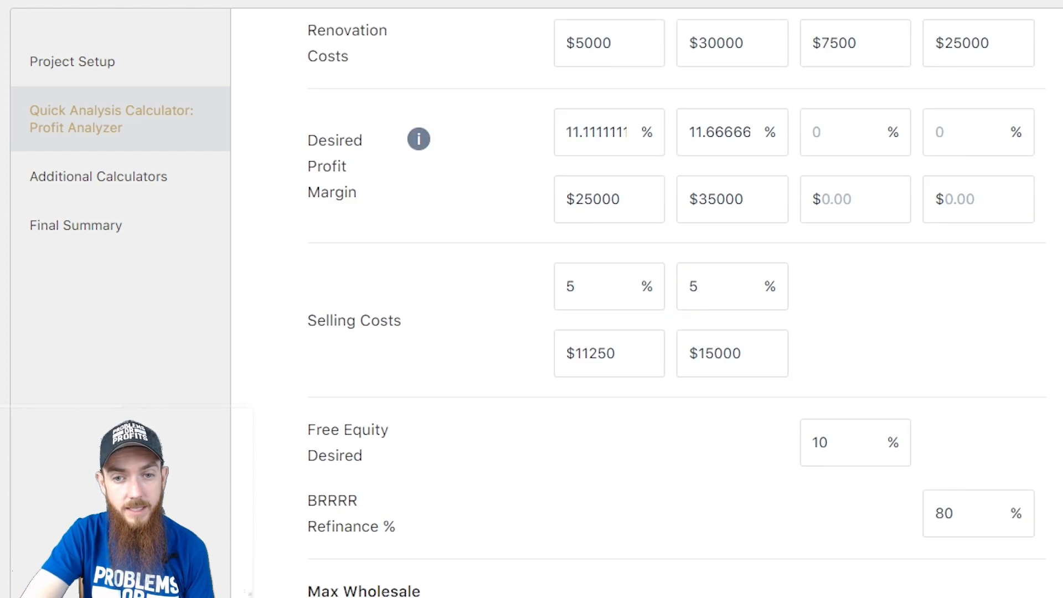
{"action": "scroll", "coordinate": [636, 299], "scroll_direction": "up", "scroll_amount": 10}
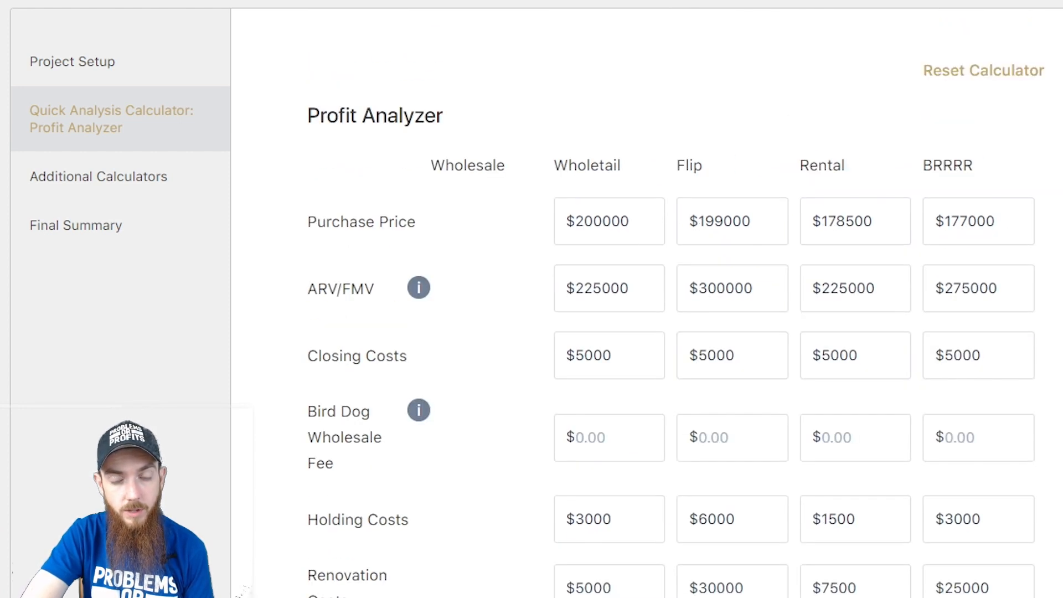
{"action": "left_click_drag", "start_coordinate": [629, 222], "coordinate": [533, 238]}
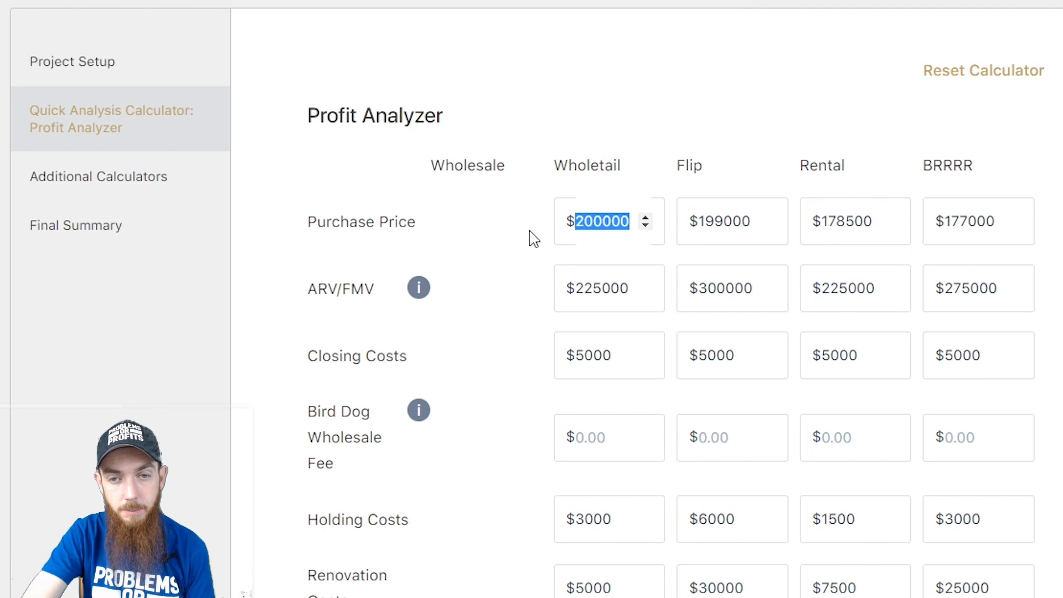
{"action": "type", "text": "165"}
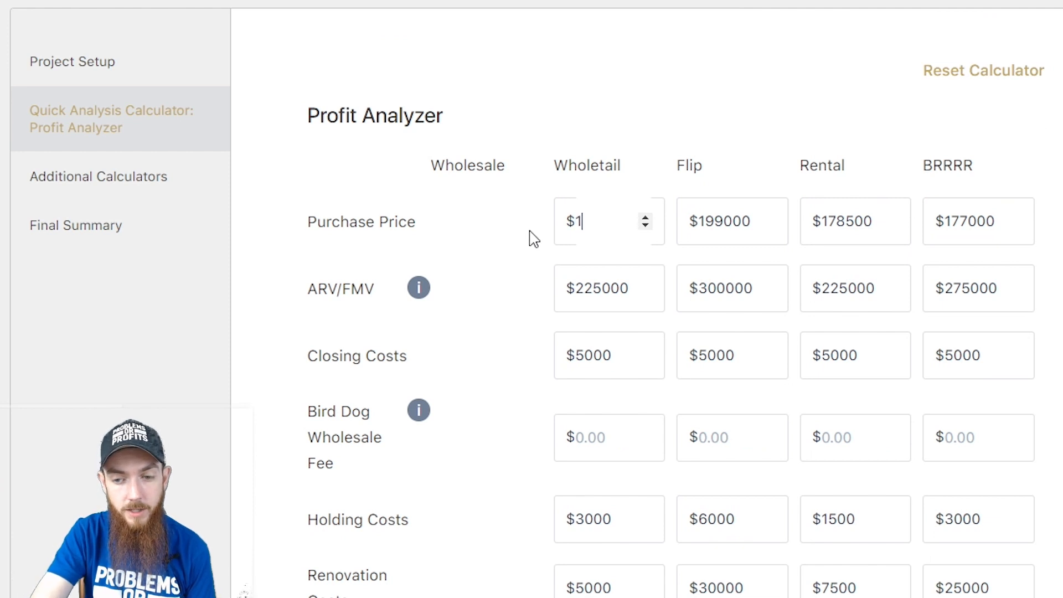
{"action": "type", "text": "750"}
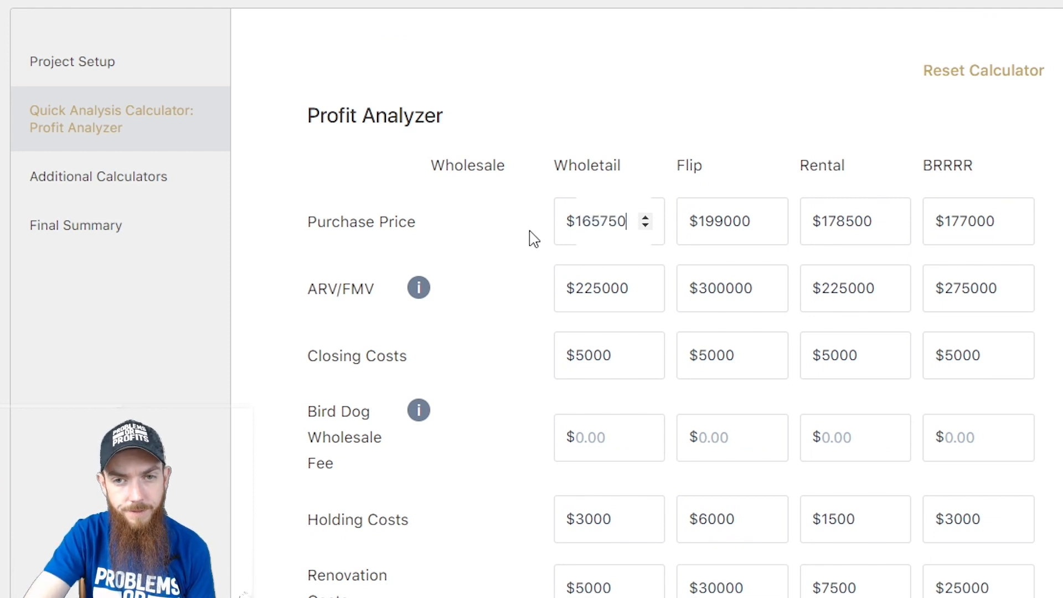
{"action": "left_click", "coordinate": [567, 85]}
{"action": "scroll", "coordinate": [664, 299], "scroll_direction": "down", "scroll_amount": 8}
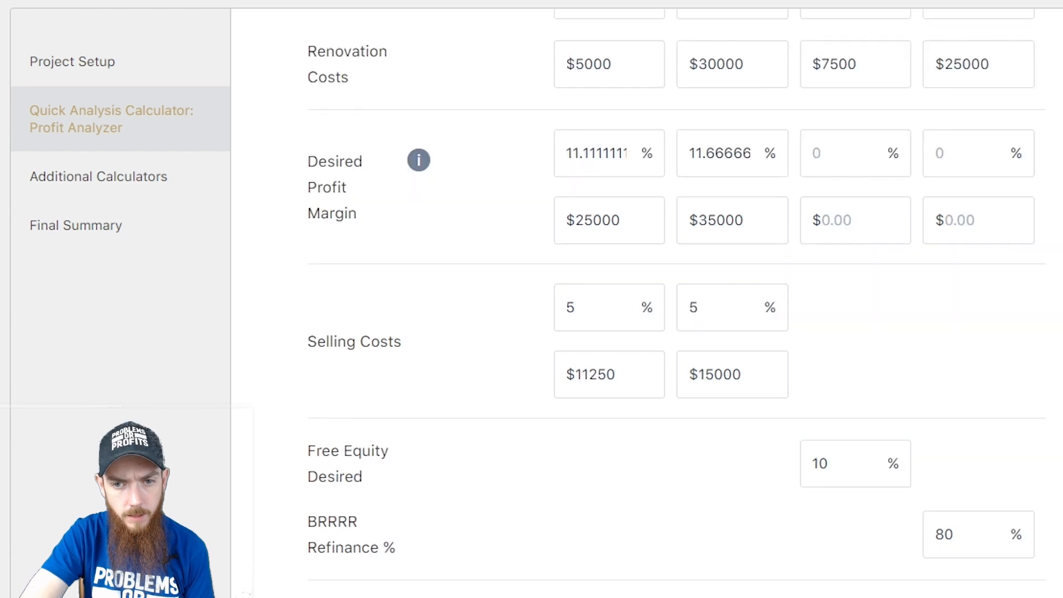
- Set the purchase price back to $200000 for the Wholetail and Flip strategies
{"action": "scroll", "coordinate": [664, 299], "scroll_direction": "up", "scroll_amount": 8}
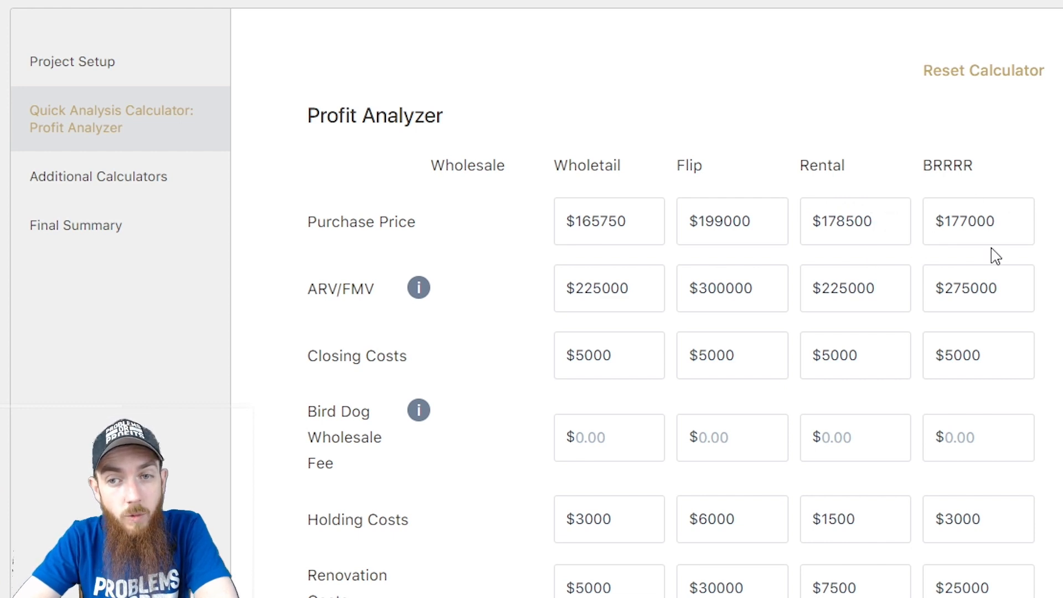
{"action": "double_click", "coordinate": [628, 221]}
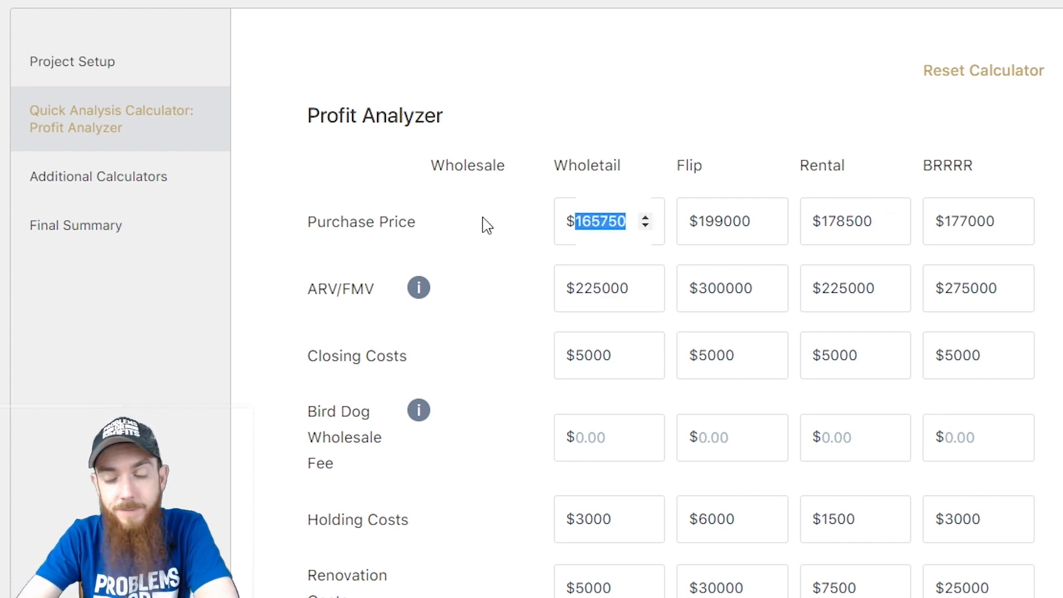
{"action": "type", "text": "20000"}
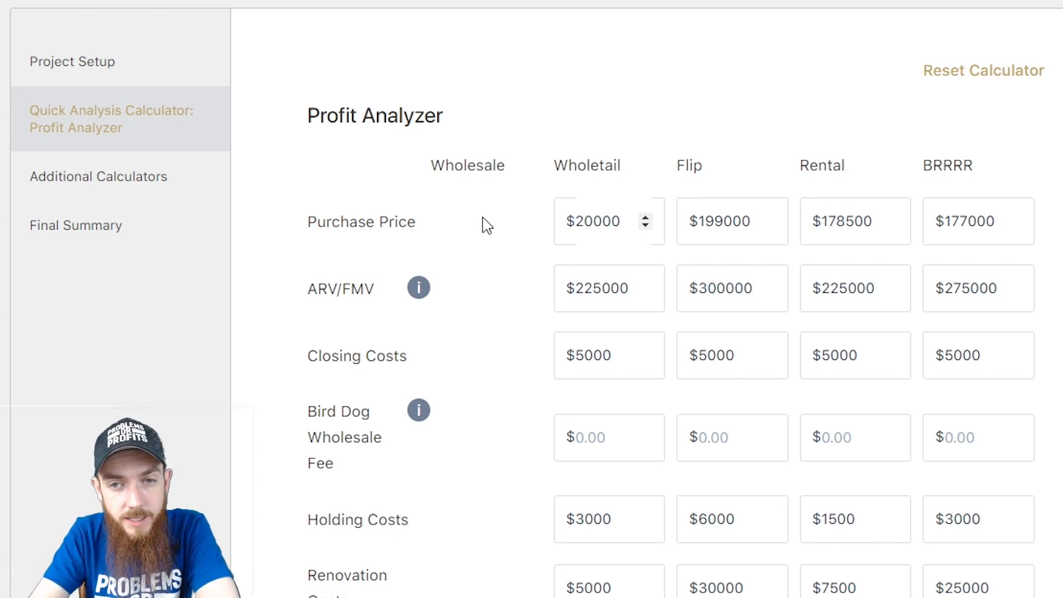
{"action": "type", "text": "0"}
{"action": "left_click", "coordinate": [739, 224]}
{"action": "double_click", "coordinate": [739, 224]}
{"action": "type", "text": "200000"}
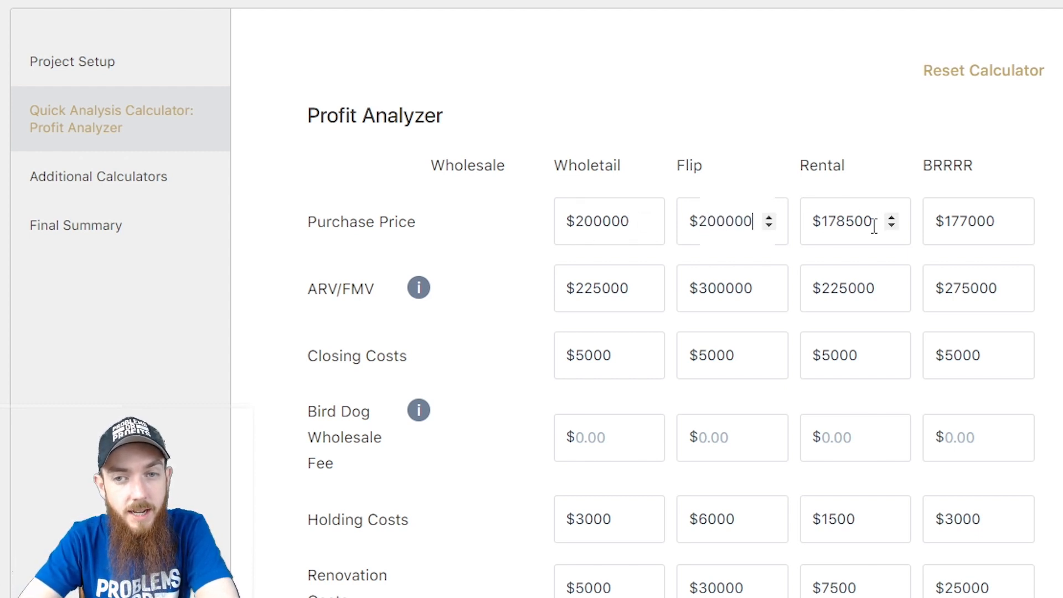
- Set the Rental and BRRRR purchase prices to $200000 and check the Max Wholesale Fee row
{"action": "left_click_drag", "start_coordinate": [877, 217], "coordinate": [768, 230]}
{"action": "type", "text": "200000"}
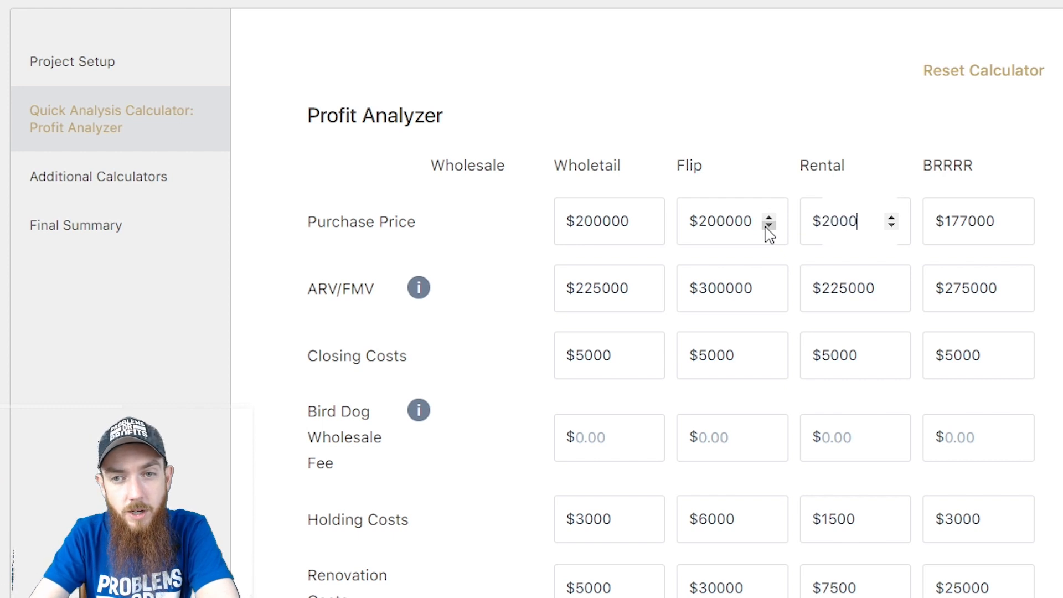
{"action": "type", "text": "00"}
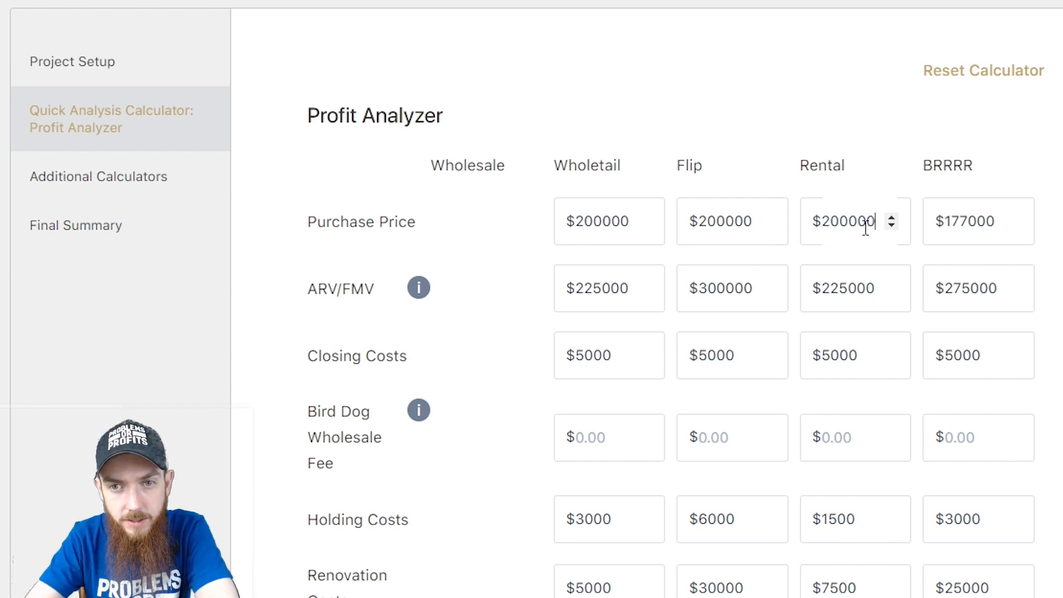
{"action": "left_click_drag", "start_coordinate": [1004, 221], "coordinate": [889, 225]}
{"action": "type", "text": "200000"}
{"action": "scroll", "coordinate": [881, 225], "scroll_direction": "down", "scroll_amount": 10}
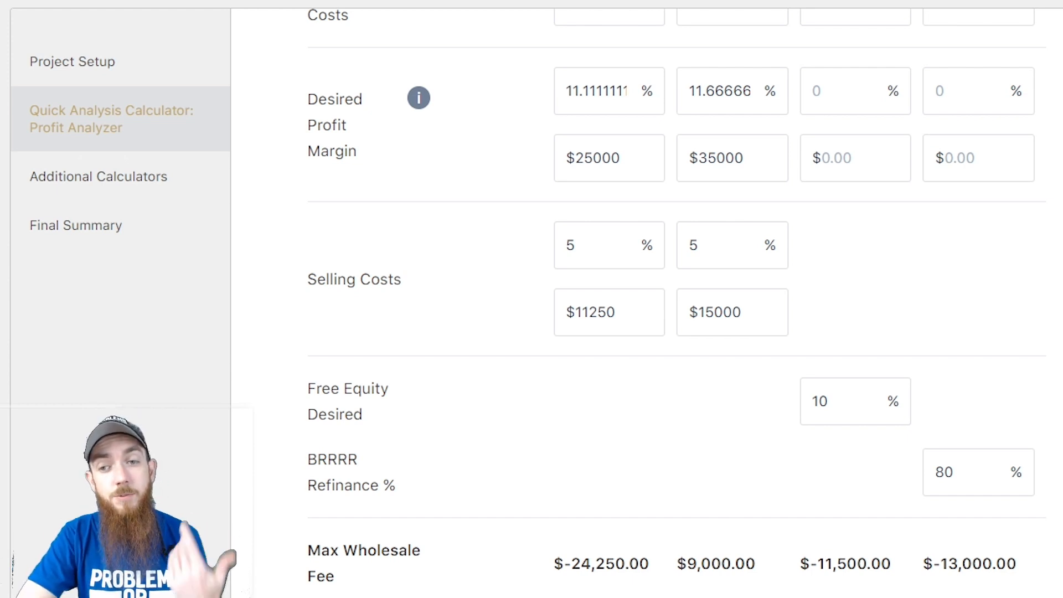
- Review the Profit Analyzer inputs from purchase price through selling costs, and compare the Max Wholesale Fee of each strategy
{"action": "scroll", "coordinate": [642, 299], "scroll_direction": "up", "scroll_amount": 7}
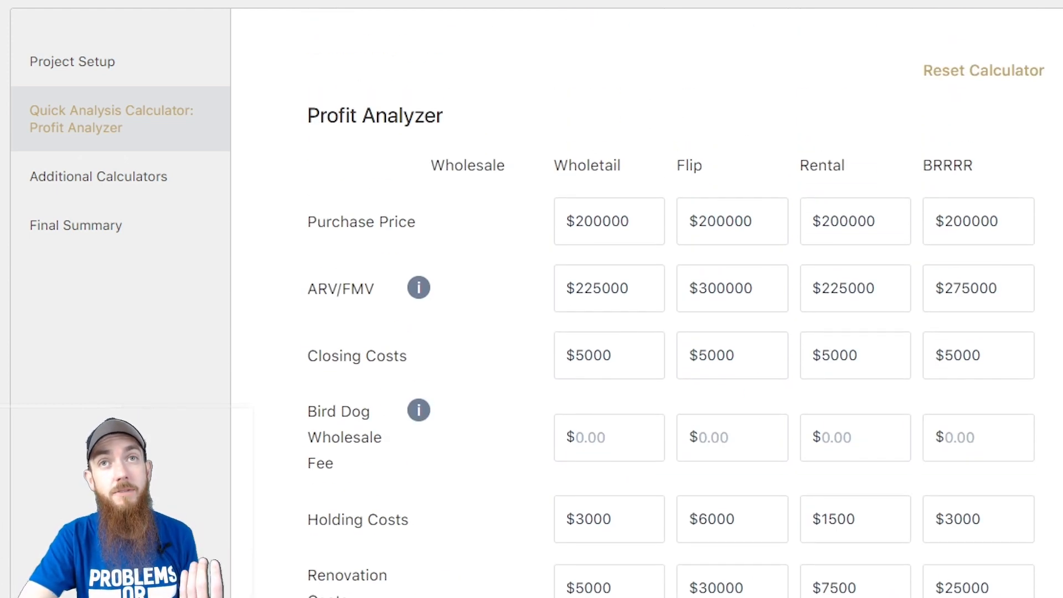
{"action": "scroll", "coordinate": [642, 299], "scroll_direction": "down", "scroll_amount": 2}
{"action": "scroll", "coordinate": [642, 299], "scroll_direction": "down", "scroll_amount": 8}
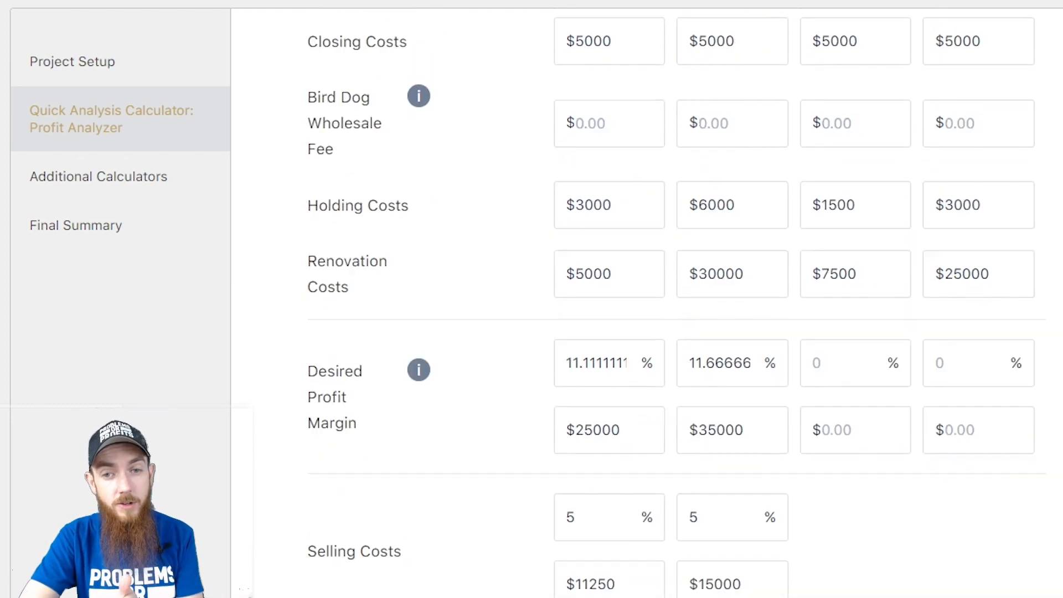
{"action": "scroll", "coordinate": [642, 298], "scroll_direction": "up", "scroll_amount": 3}
{"action": "scroll", "coordinate": [642, 299], "scroll_direction": "up", "scroll_amount": 7}
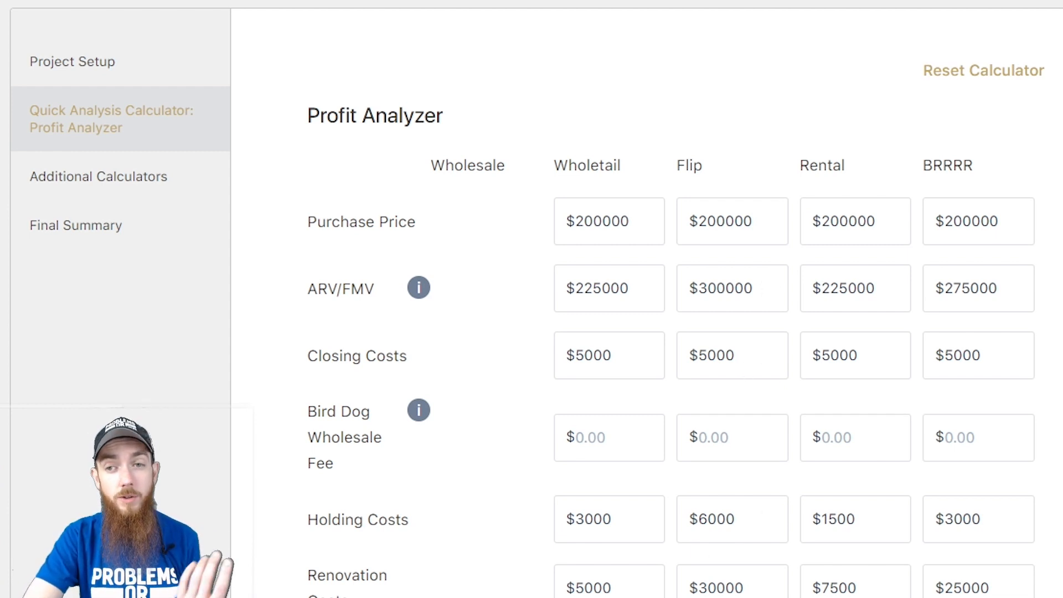
{"action": "scroll", "coordinate": [642, 303], "scroll_direction": "down", "scroll_amount": 4}
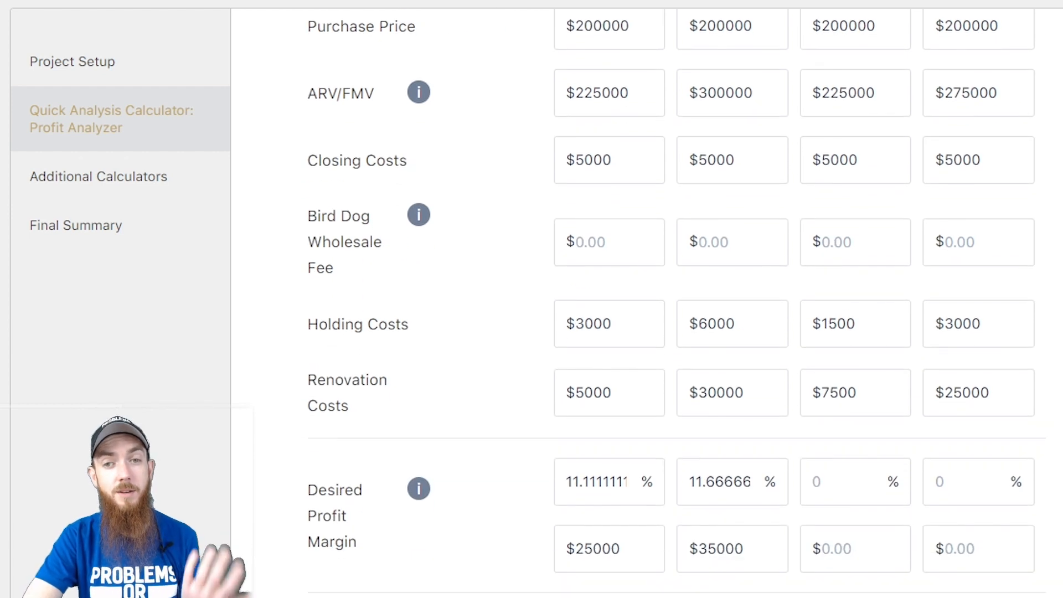
{"action": "scroll", "coordinate": [642, 302], "scroll_direction": "down", "scroll_amount": 3}
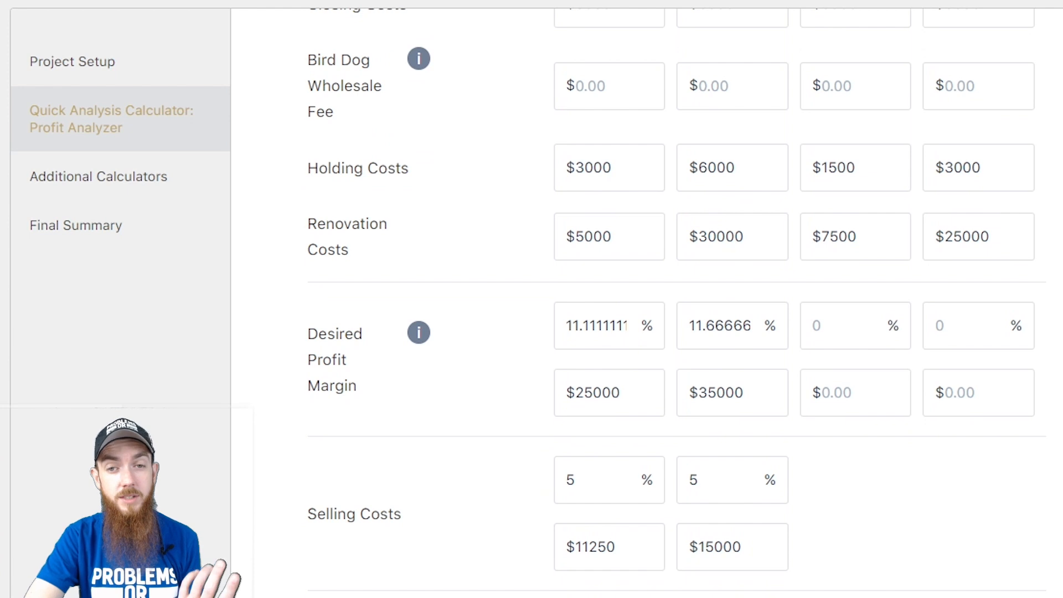
{"action": "scroll", "coordinate": [991, 375], "scroll_direction": "down", "scroll_amount": 4}
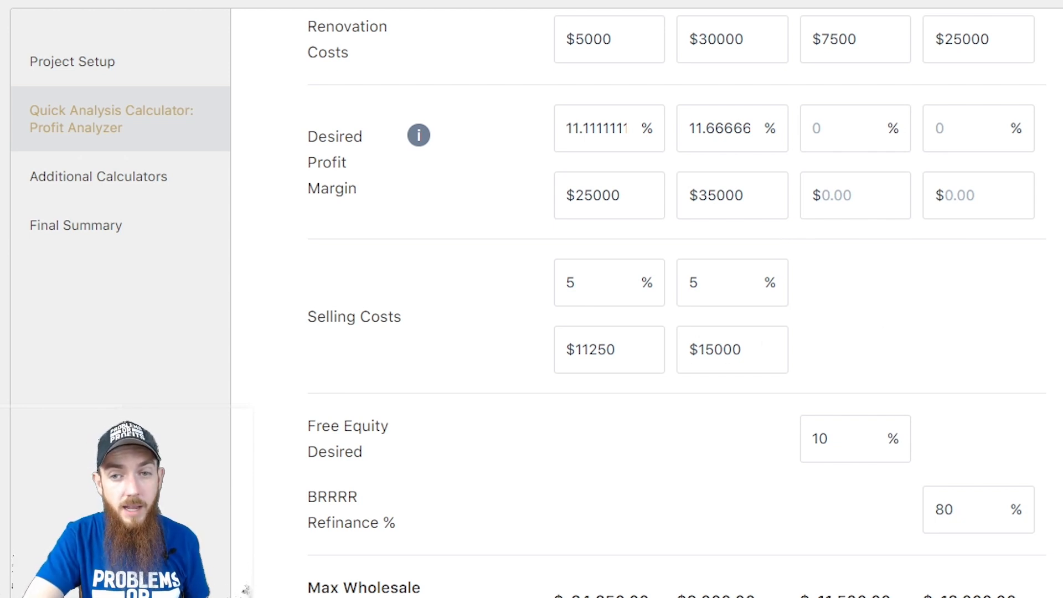
{"action": "scroll", "coordinate": [676, 303], "scroll_direction": "down", "scroll_amount": 5}
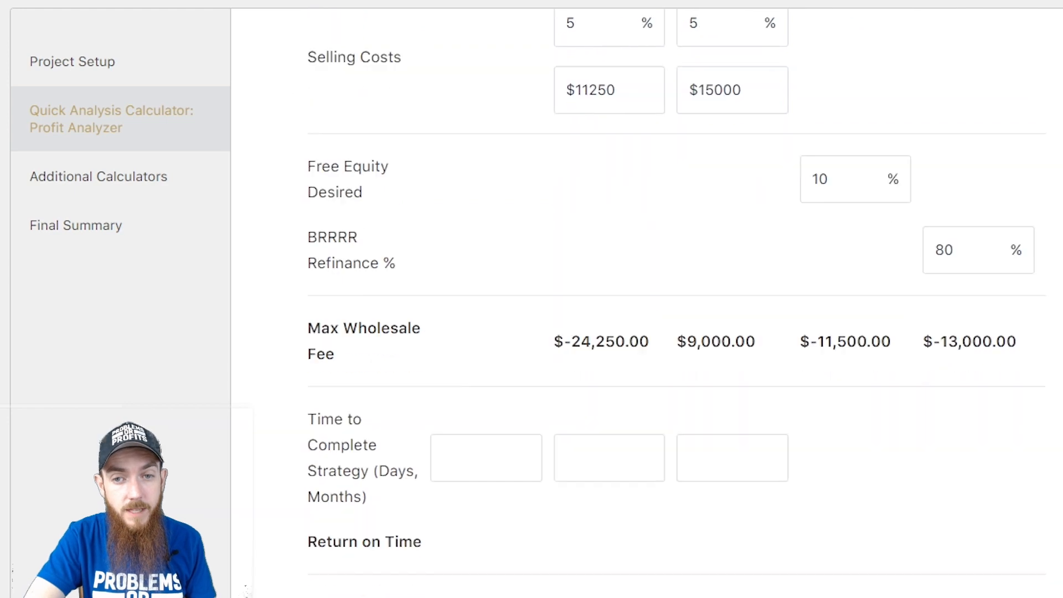